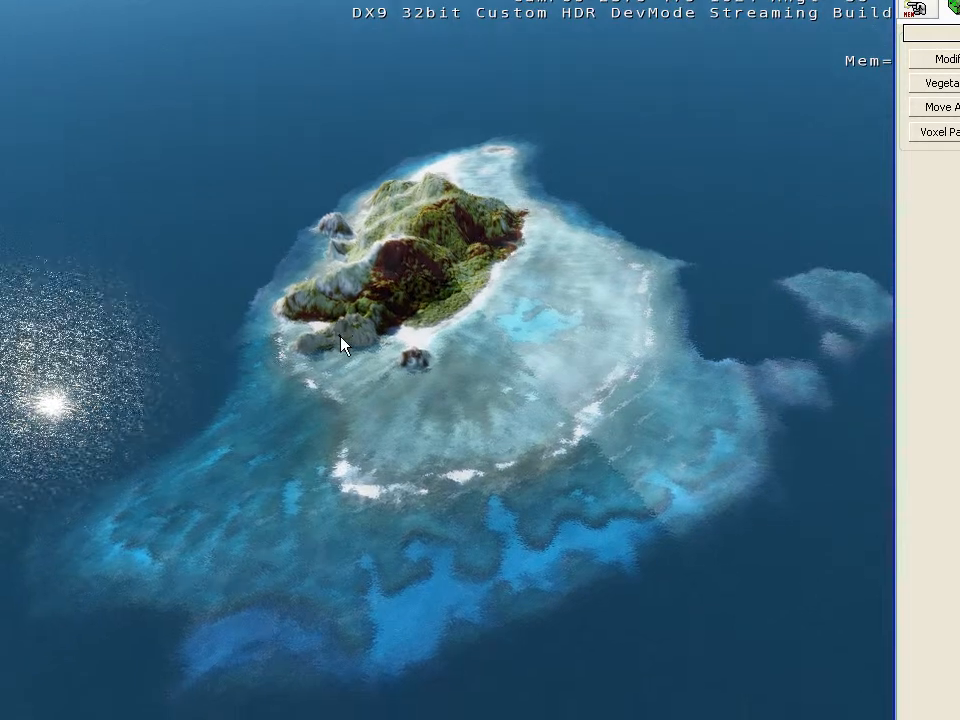
Step: Set the camera movement speed to 1 for flying close over the island's beach
{"action": "key", "text": "w"}
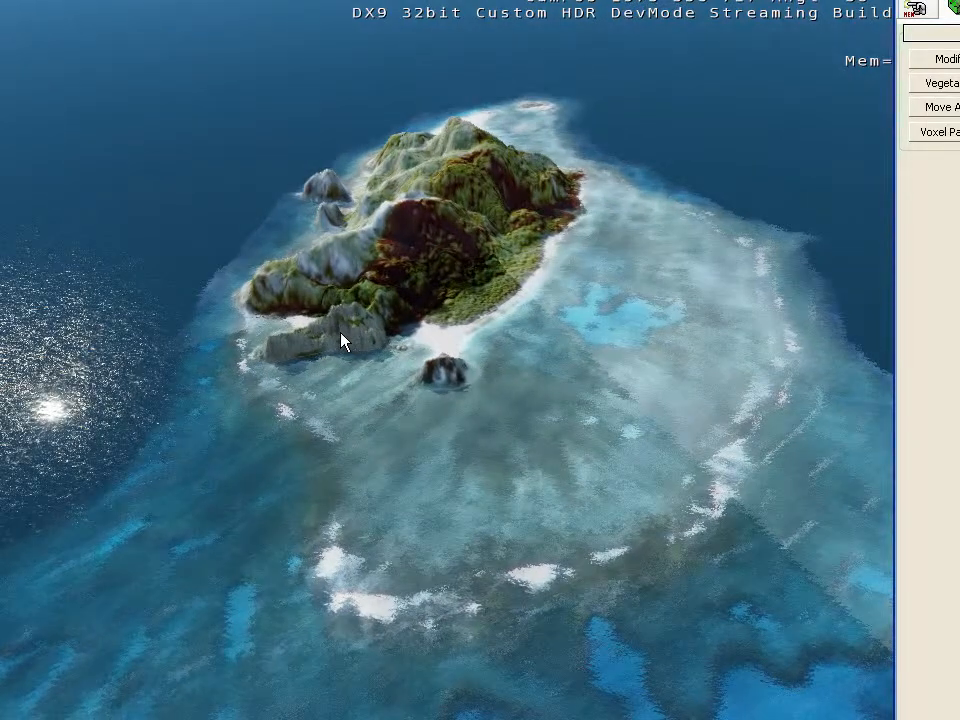
{"action": "right_click_drag", "start_coordinate": [358, 326], "coordinate": [358, 326]}
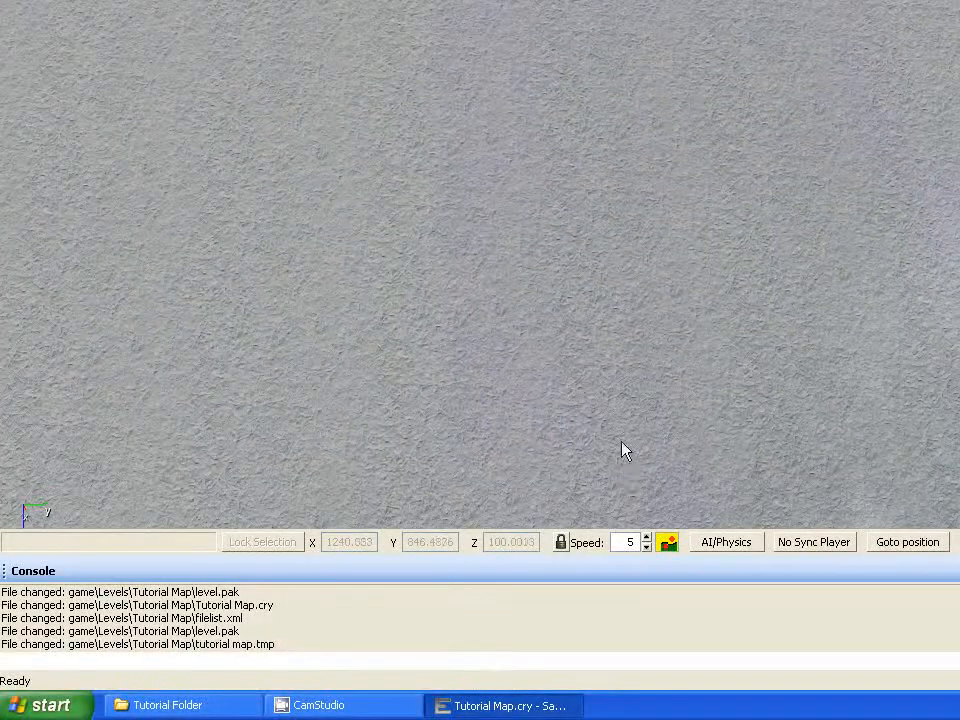
{"action": "left_click", "coordinate": [646, 544]}
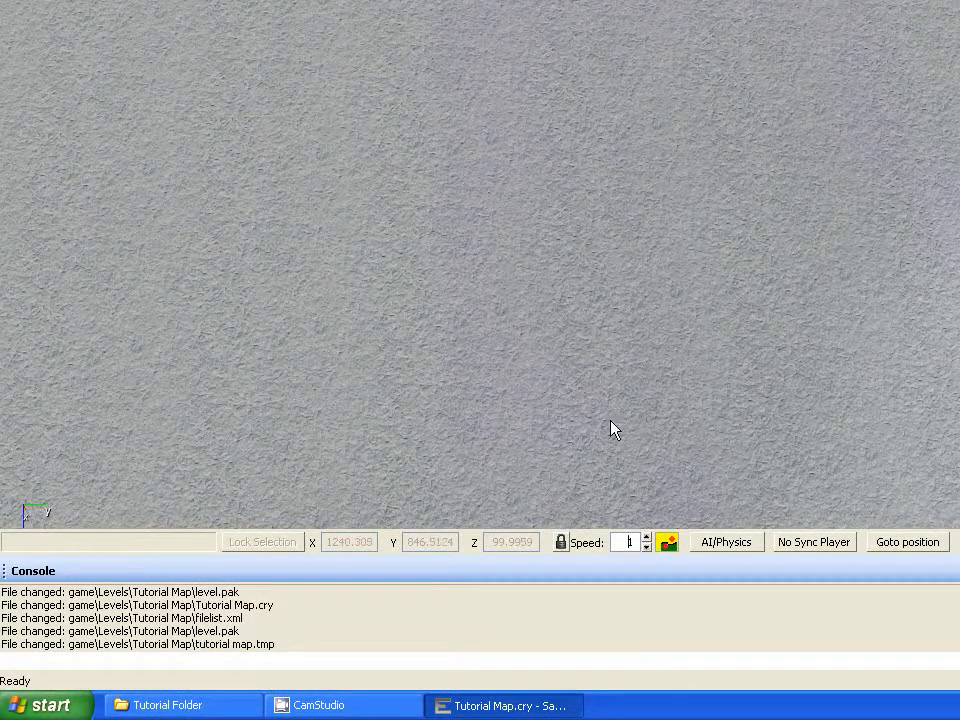
{"action": "right_click_drag", "start_coordinate": [571, 262], "coordinate": [575, 266]}
{"action": "key", "text": "w"}
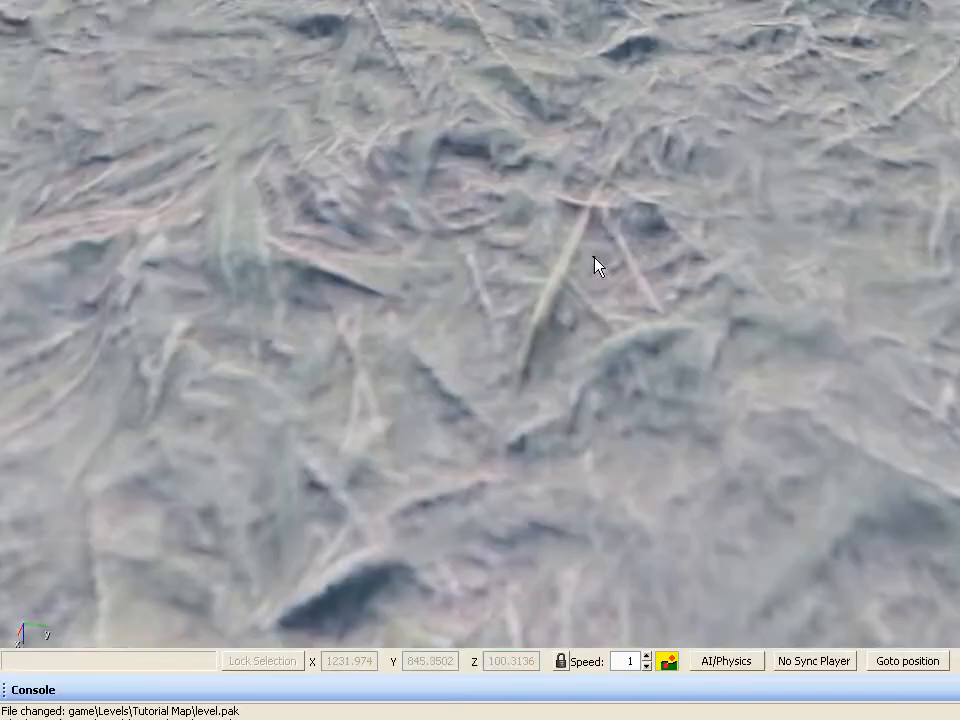
Step: Examine the ground texture up close and survey the beach and the vegetation behind it
{"action": "right_click_drag", "start_coordinate": [594, 139], "coordinate": [594, 139]}
{"action": "right_click_drag", "start_coordinate": [594, 257], "coordinate": [525, 285]}
{"action": "key", "text": "s"}
{"action": "key", "text": "w"}
{"action": "key", "text": "w"}
{"action": "key", "text": "s"}
{"action": "key", "text": "s"}
{"action": "key", "text": "d"}
{"action": "key", "text": "w"}
{"action": "key", "text": "w"}
{"action": "key", "text": "s"}
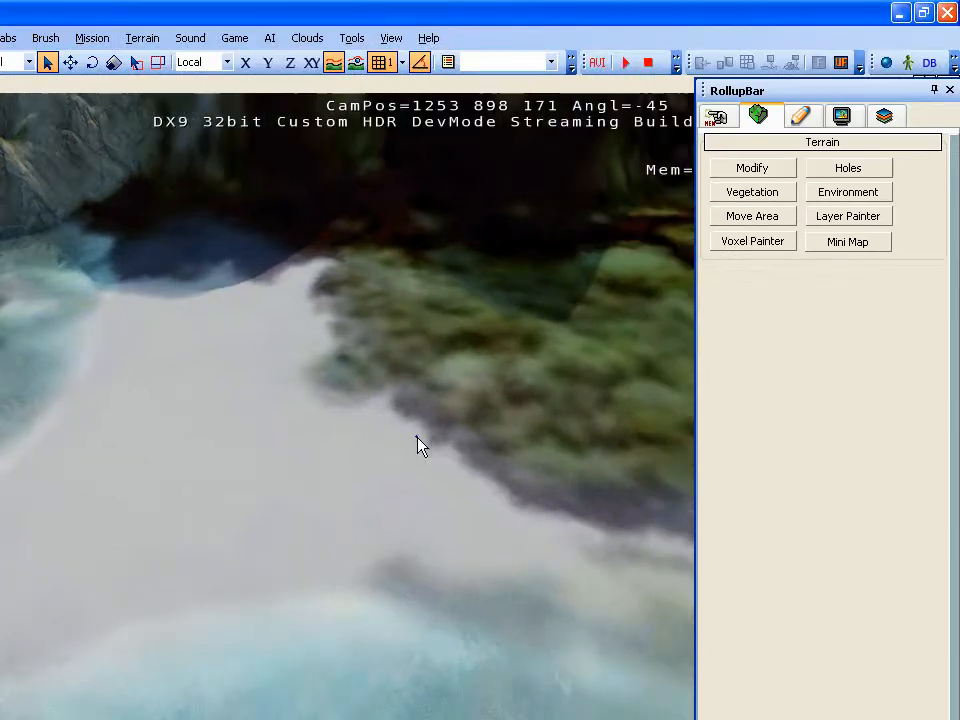
Step: Start the terrain Layer Painter with a brush radius of about 21.4 and a hardness of 0.13
{"action": "left_click", "coordinate": [848, 220]}
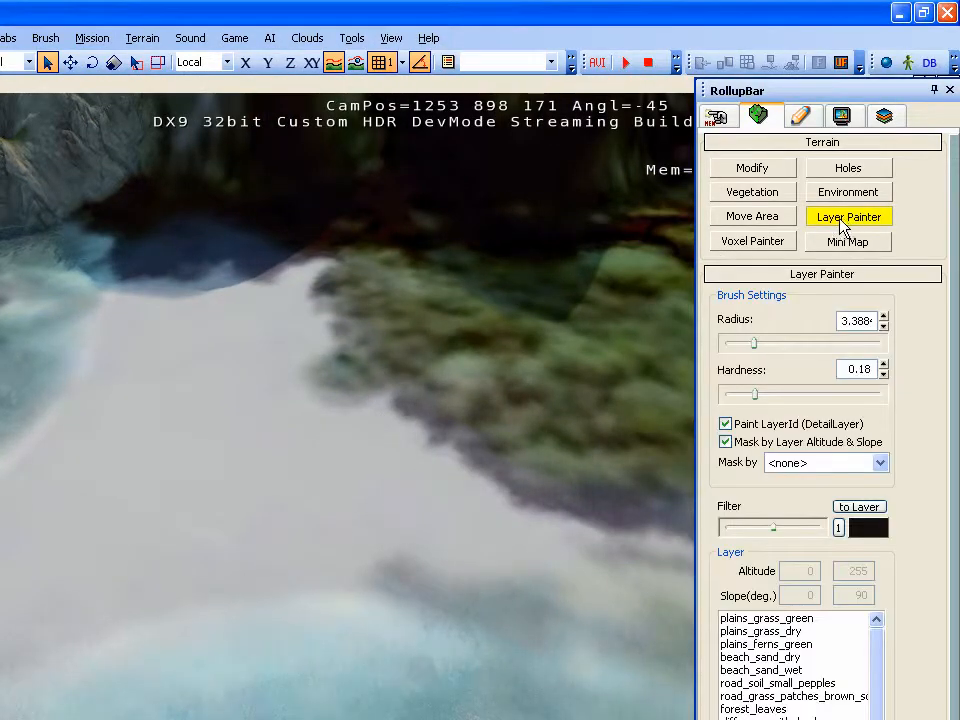
{"action": "left_click", "coordinate": [767, 347]}
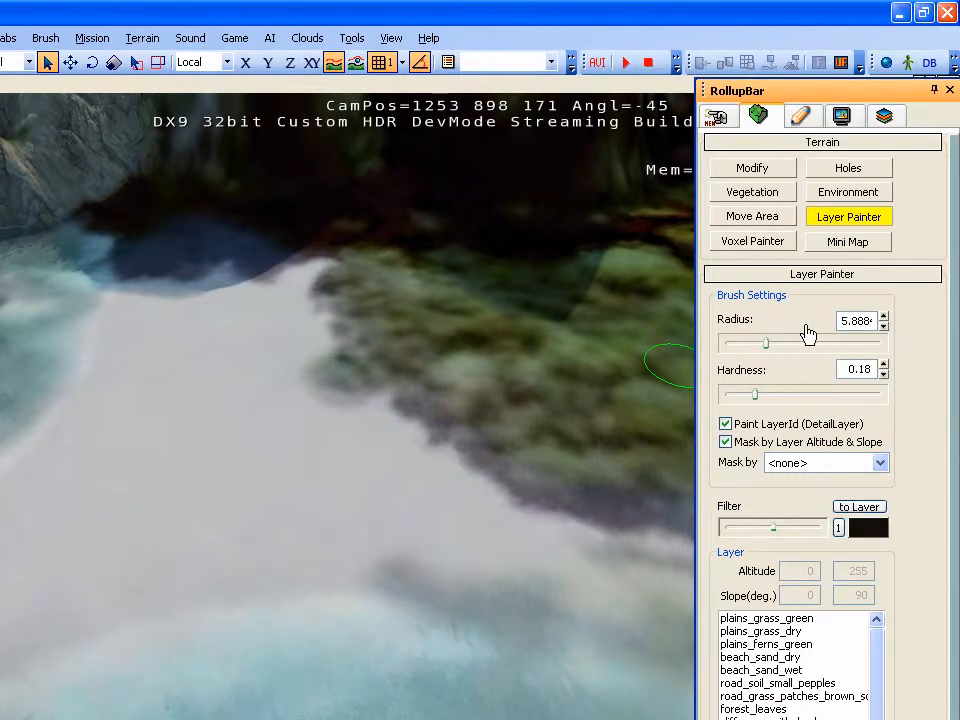
{"action": "left_click", "coordinate": [943, 343]}
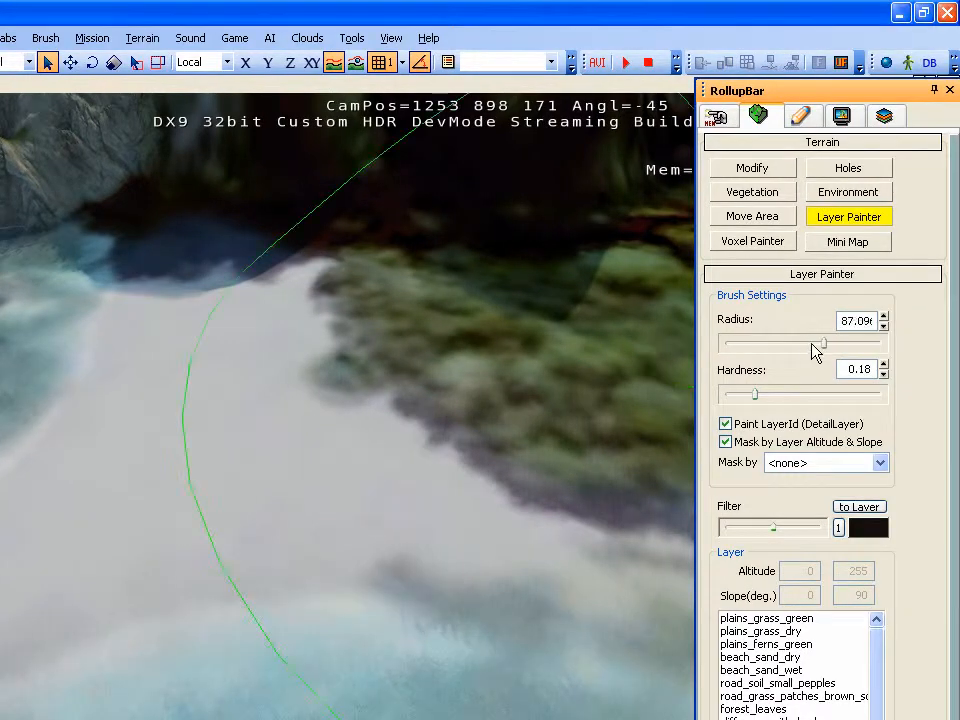
{"action": "left_click_drag", "start_coordinate": [824, 343], "coordinate": [795, 346]}
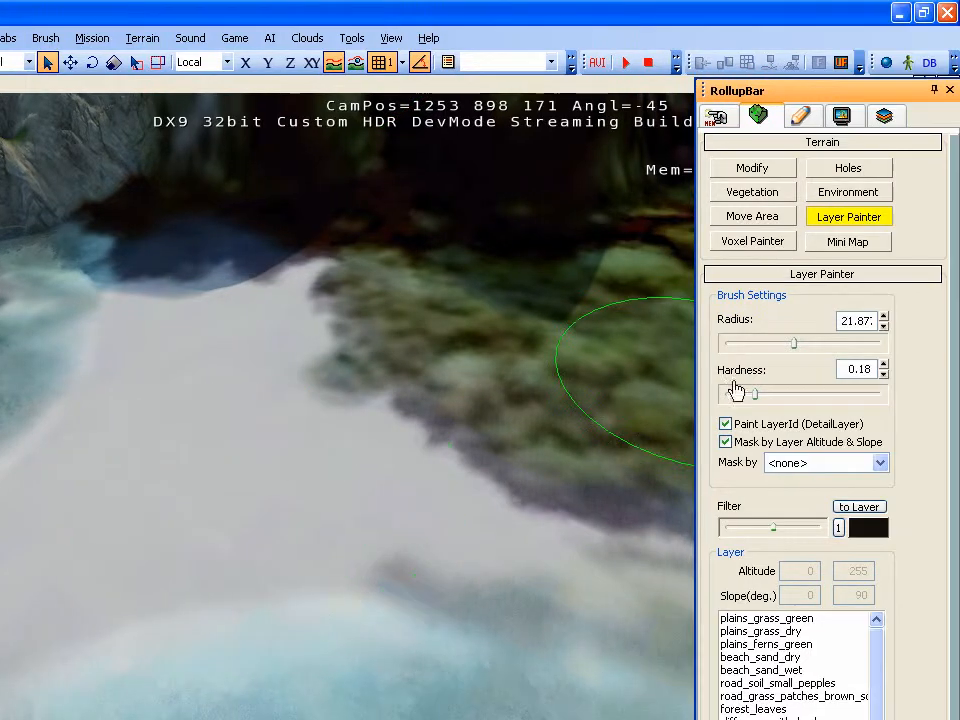
{"action": "left_click_drag", "start_coordinate": [754, 391], "coordinate": [748, 391]}
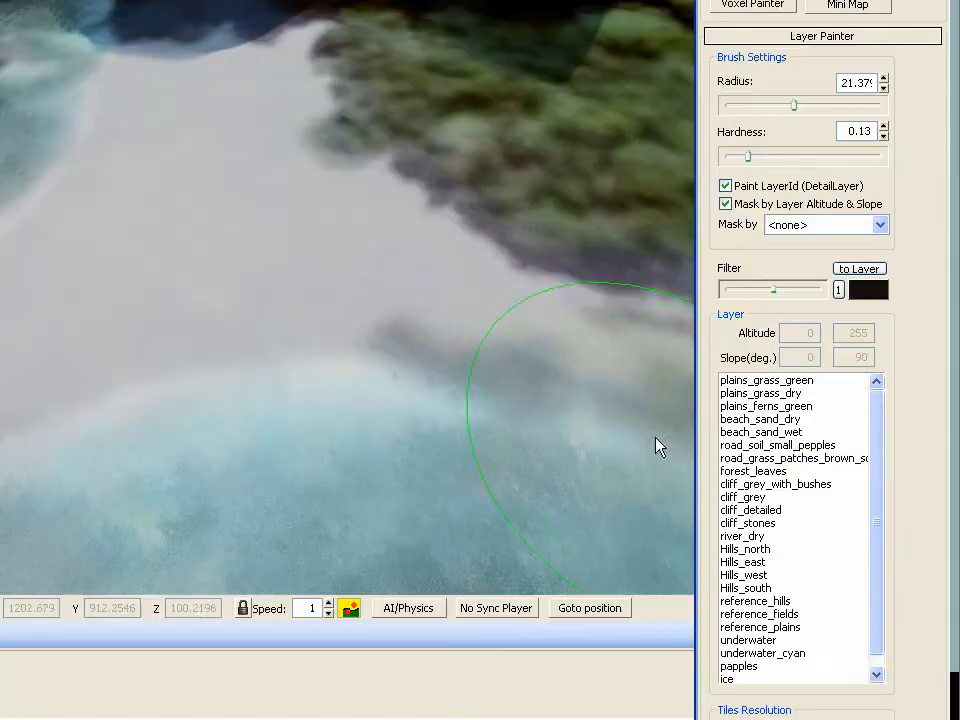
Step: Paint the beach_sand_dry layer over the upper beach and into the shaded cove beside the cliff
{"action": "left_click", "coordinate": [785, 421]}
{"action": "right_click_drag", "start_coordinate": [262, 308], "coordinate": [127, 238]}
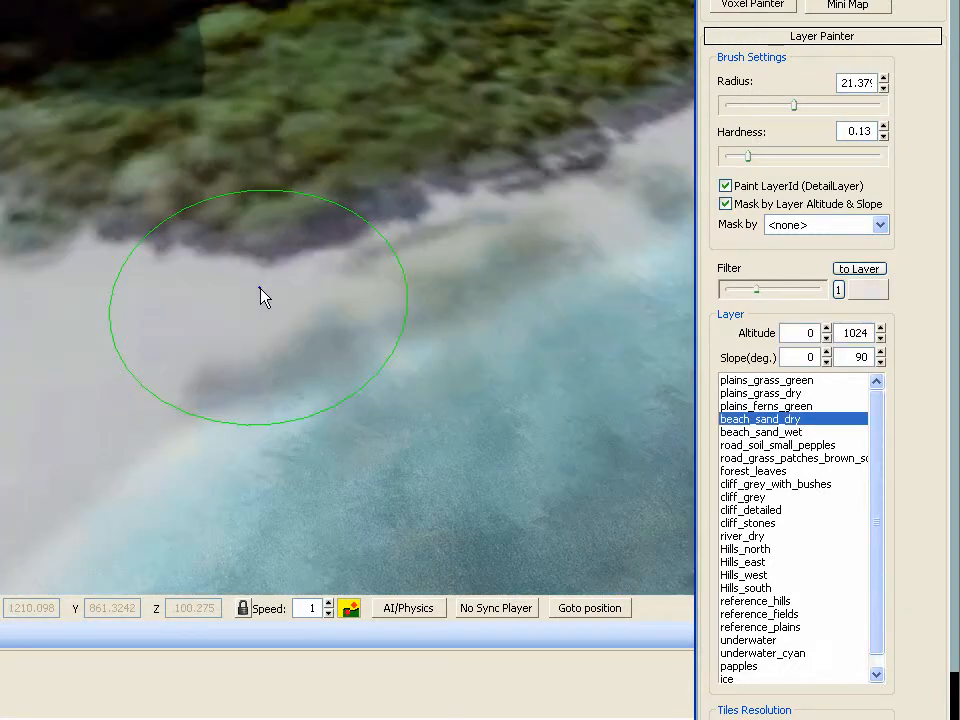
{"action": "key", "text": "s"}
{"action": "mouse_move", "coordinate": [420, 215]}
{"action": "left_mouse_down"}
{"action": "mouse_move", "coordinate": [589, 313]}
{"action": "mouse_move", "coordinate": [700, 315]}
{"action": "mouse_move", "coordinate": [479, 229]}
{"action": "mouse_move", "coordinate": [425, 186]}
{"action": "left_mouse_up"}
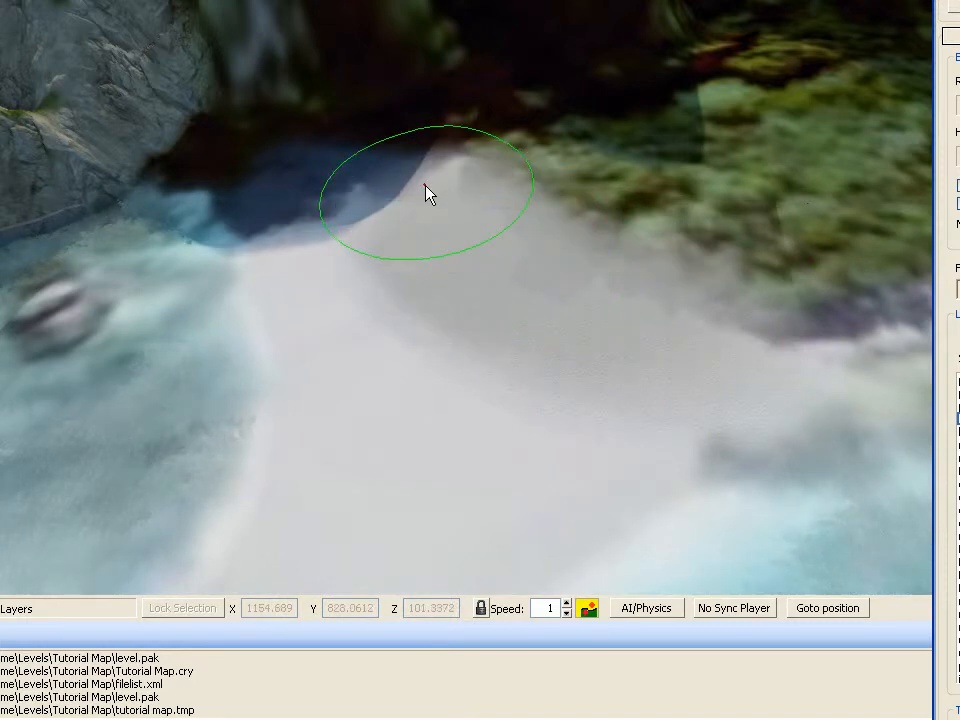
{"action": "key", "text": "w"}
{"action": "right_click_drag", "start_coordinate": [425, 186], "coordinate": [419, 190]}
{"action": "mouse_move", "coordinate": [419, 190]}
{"action": "left_mouse_down"}
{"action": "mouse_move", "coordinate": [259, 186]}
{"action": "mouse_move", "coordinate": [267, 189]}
{"action": "left_mouse_up"}
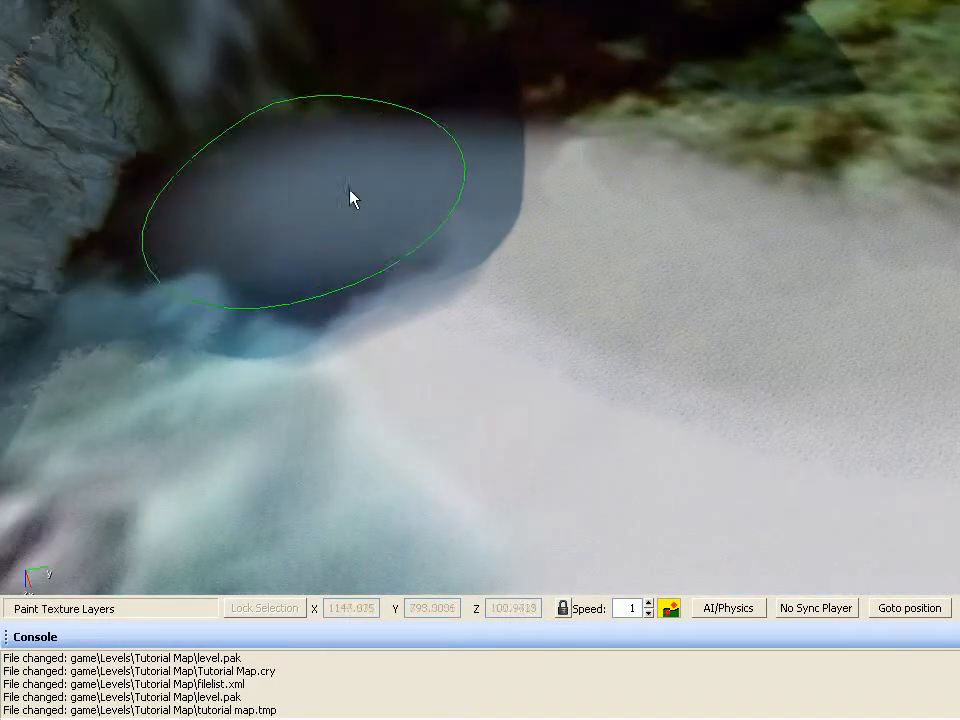
Step: Extend the dry sand along the vegetation edge with broad strokes, covering the lower rim of the greenery
{"action": "right_click_drag", "start_coordinate": [571, 230], "coordinate": [574, 233]}
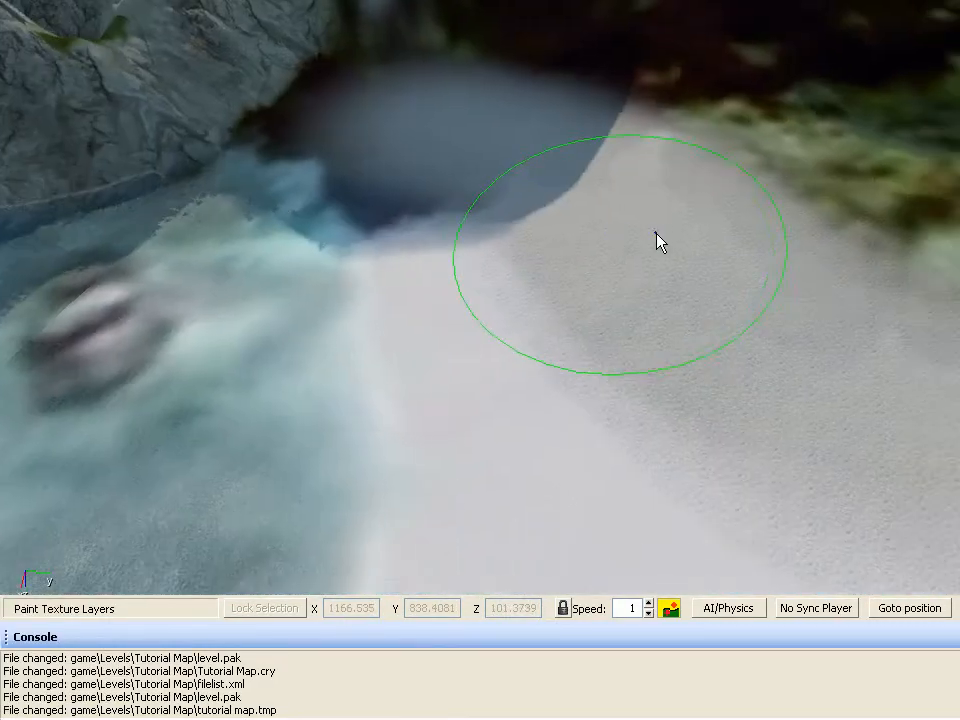
{"action": "key", "text": "s"}
{"action": "right_click_drag", "start_coordinate": [657, 233], "coordinate": [658, 234]}
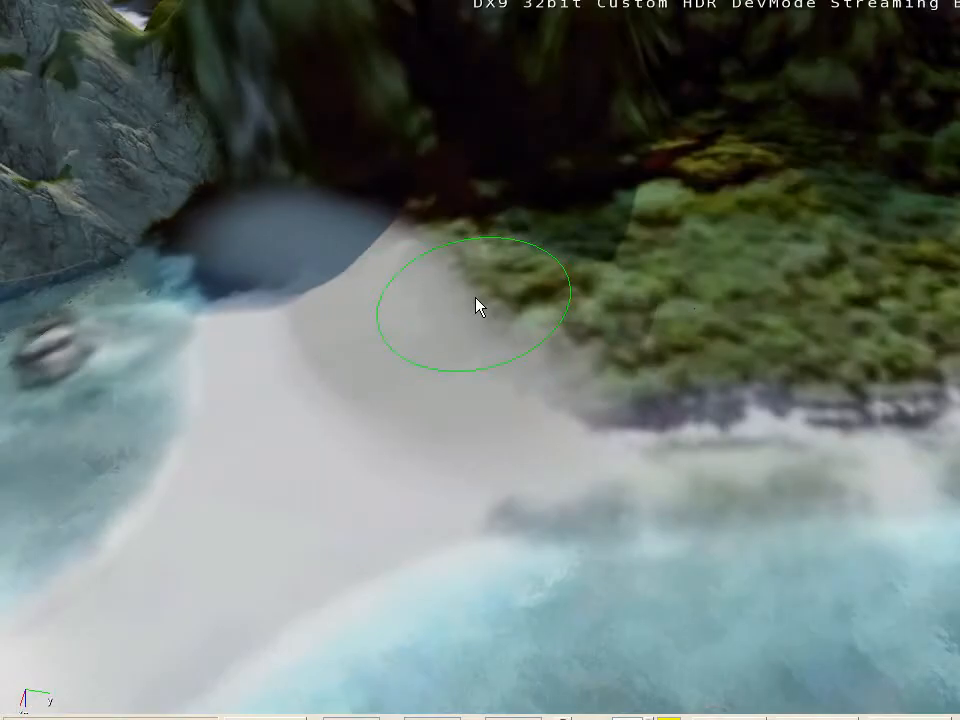
{"action": "left_click_drag", "start_coordinate": [467, 237], "coordinate": [657, 273]}
{"action": "mouse_move", "coordinate": [656, 392]}
{"action": "left_mouse_down"}
{"action": "mouse_move", "coordinate": [807, 392]}
{"action": "mouse_move", "coordinate": [533, 371]}
{"action": "mouse_move", "coordinate": [421, 309]}
{"action": "left_mouse_up"}
{"action": "right_click_drag", "start_coordinate": [421, 309], "coordinate": [422, 310]}
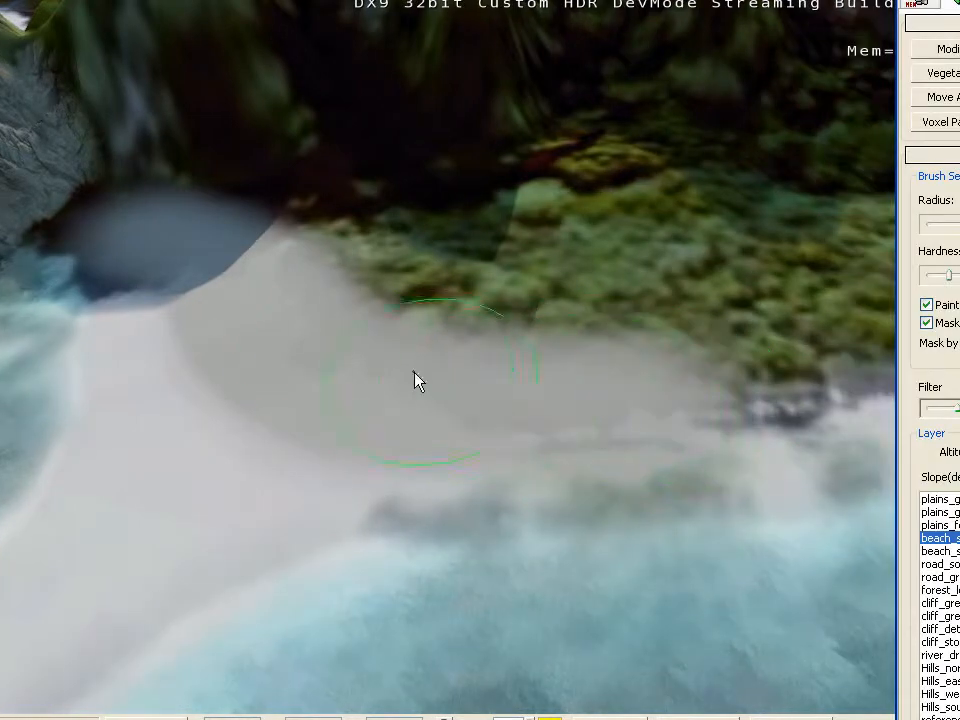
{"action": "mouse_move", "coordinate": [303, 310]}
{"action": "right_mouse_down"}
{"action": "mouse_move", "coordinate": [287, 302]}
{"action": "mouse_move", "coordinate": [303, 310]}
{"action": "right_mouse_up"}
{"action": "mouse_move", "coordinate": [462, 341]}
{"action": "left_mouse_down"}
{"action": "mouse_move", "coordinate": [628, 360]}
{"action": "mouse_move", "coordinate": [405, 336]}
{"action": "left_mouse_up"}
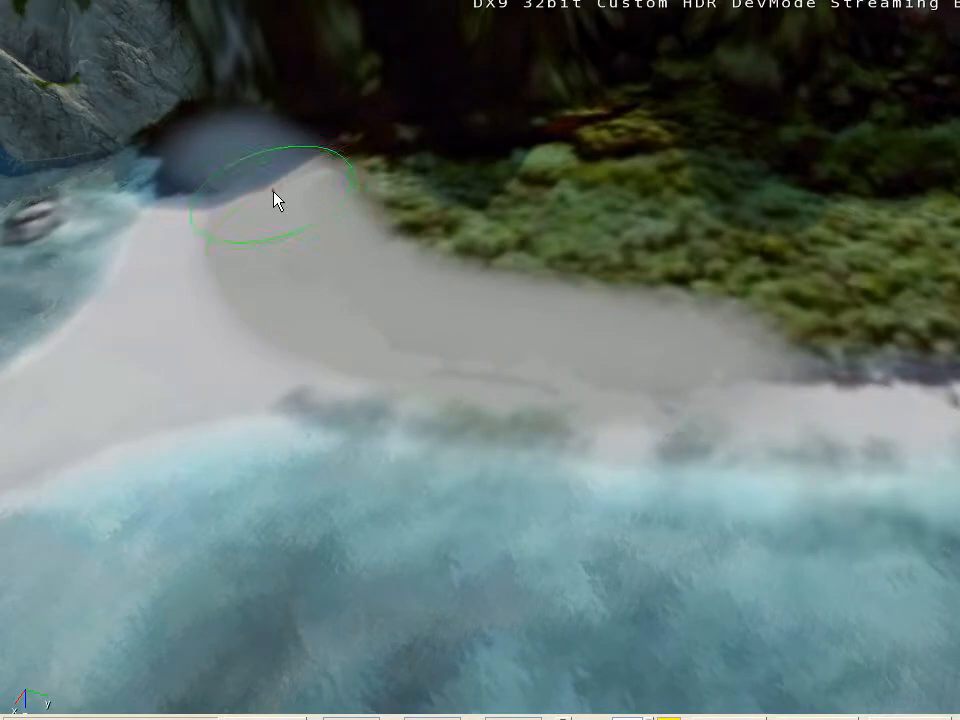
{"action": "right_click_drag", "start_coordinate": [290, 228], "coordinate": [291, 229]}
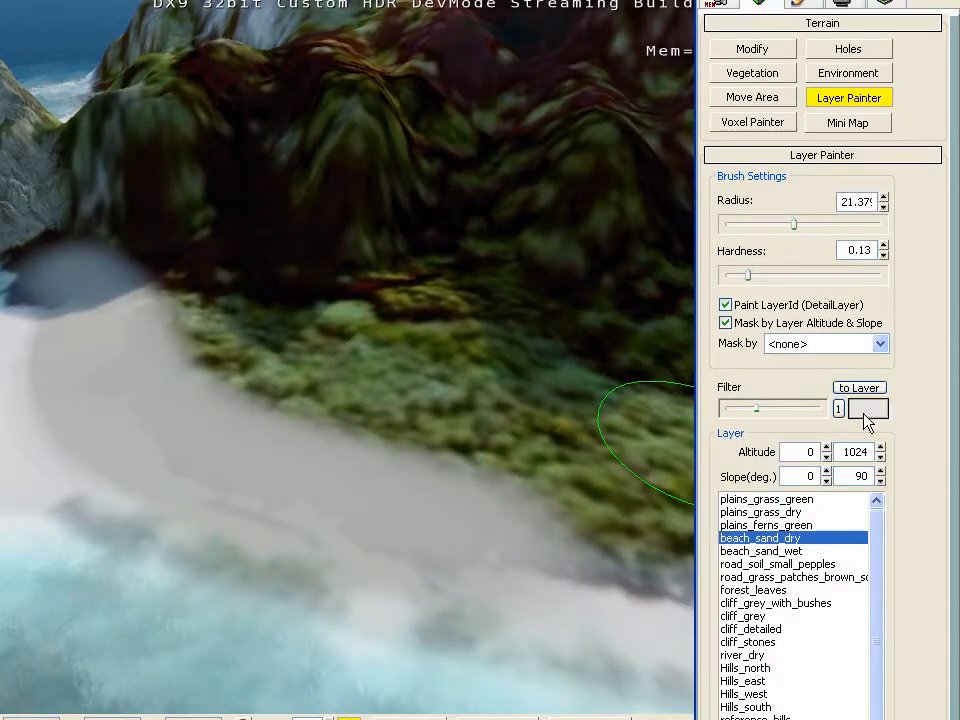
Step: Set the brush hardness to 0.3 and continue painting beach_sand_dry along the shoreline away from the cove
{"action": "left_click", "coordinate": [864, 412]}
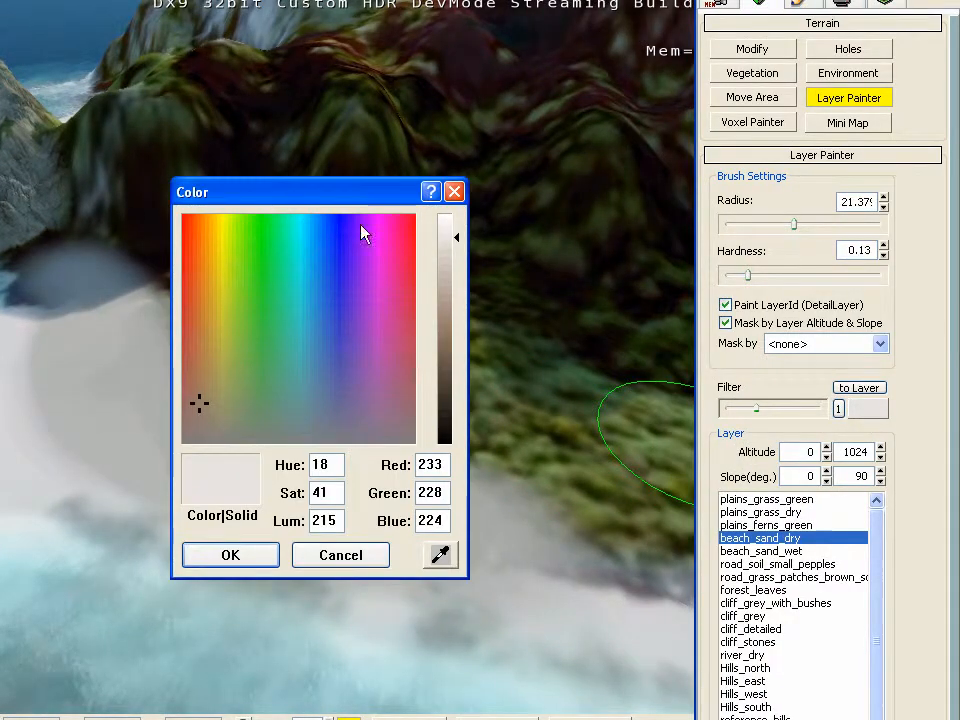
{"action": "left_click", "coordinate": [452, 191]}
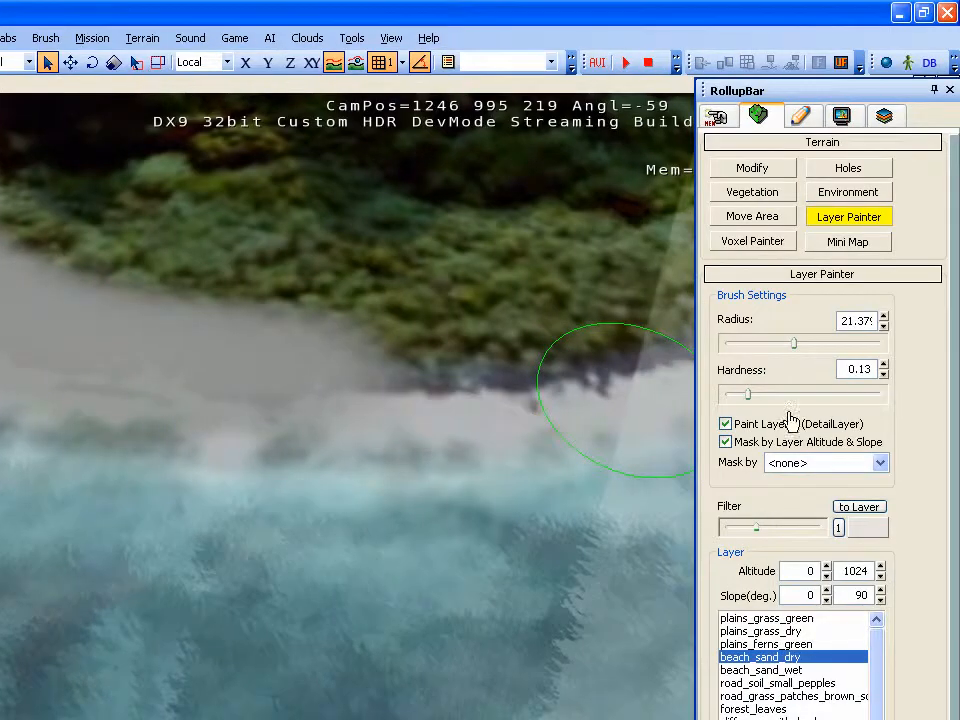
{"action": "left_click_drag", "start_coordinate": [754, 396], "coordinate": [783, 403]}
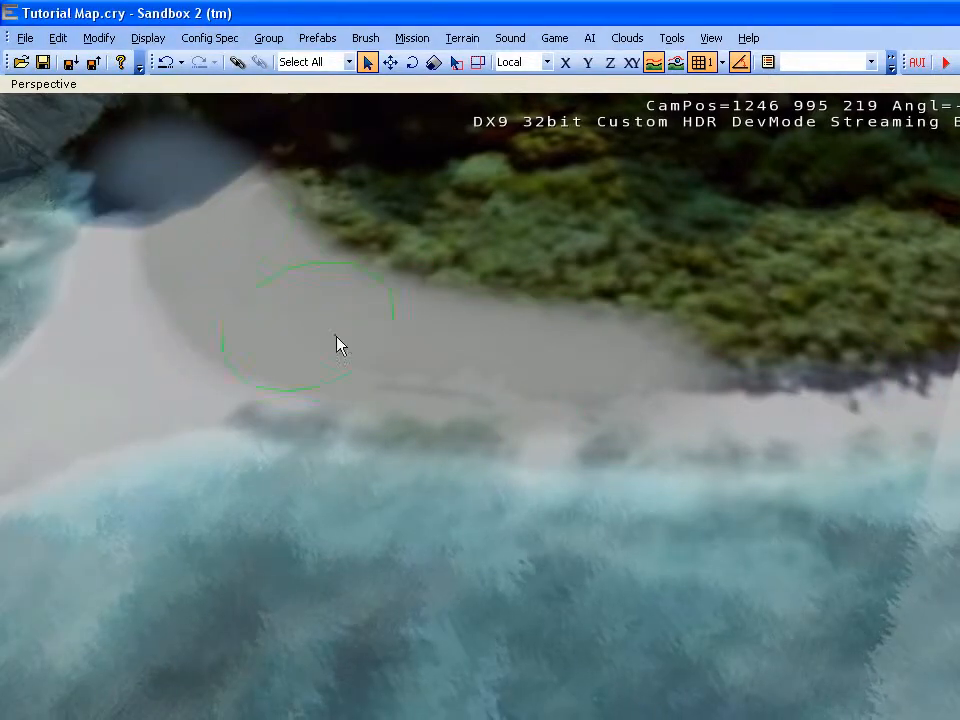
{"action": "mouse_move", "coordinate": [336, 336]}
{"action": "left_mouse_down"}
{"action": "mouse_move", "coordinate": [617, 375]}
{"action": "mouse_move", "coordinate": [443, 362]}
{"action": "left_mouse_up"}
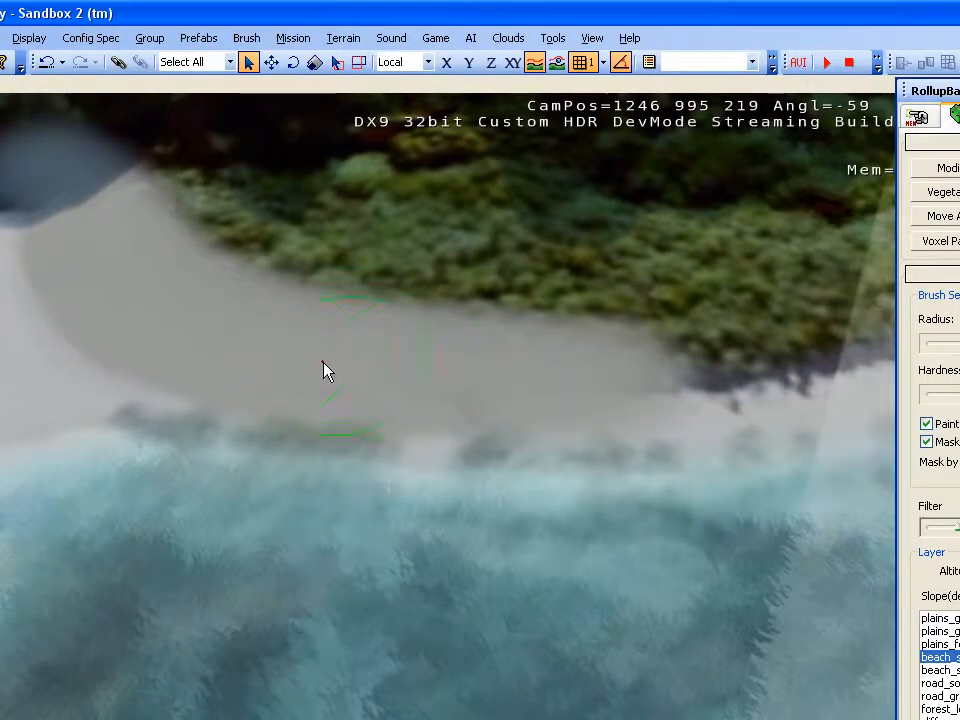
{"action": "key", "text": "d"}
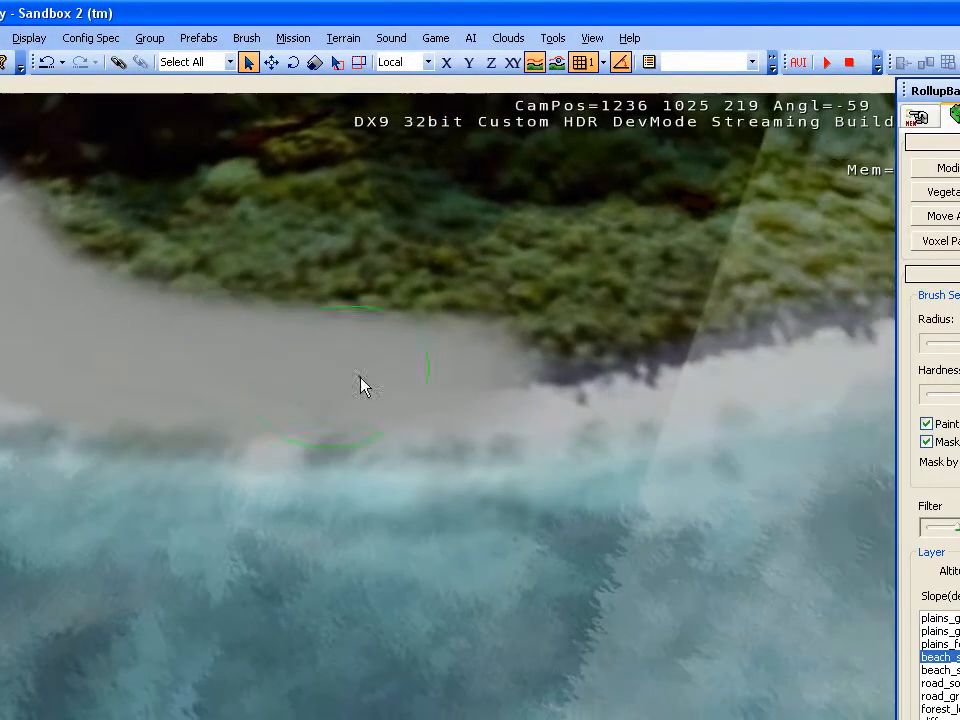
{"action": "mouse_move", "coordinate": [360, 377]}
{"action": "left_mouse_down"}
{"action": "mouse_move", "coordinate": [666, 360]}
{"action": "mouse_move", "coordinate": [486, 373]}
{"action": "mouse_move", "coordinate": [577, 370]}
{"action": "mouse_move", "coordinate": [343, 400]}
{"action": "left_mouse_up"}
{"action": "key", "text": "d"}
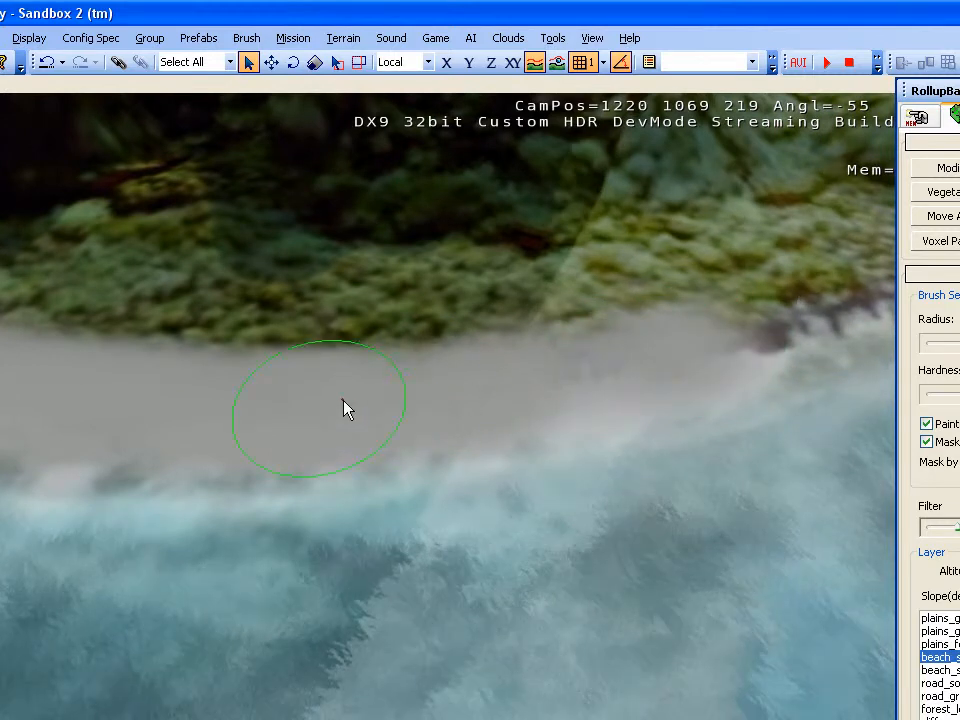
Step: Paint dry sand over most of the vegetation between the beach and the foot of the dark hillside
{"action": "key", "text": "a"}
{"action": "right_click_drag", "start_coordinate": [660, 334], "coordinate": [493, 360]}
{"action": "key", "text": "w"}
{"action": "key", "text": "s"}
{"action": "mouse_move", "coordinate": [493, 360]}
{"action": "left_mouse_down"}
{"action": "mouse_move", "coordinate": [516, 368]}
{"action": "mouse_move", "coordinate": [452, 268]}
{"action": "mouse_move", "coordinate": [392, 300]}
{"action": "left_mouse_up"}
{"action": "right_click_drag", "start_coordinate": [392, 352], "coordinate": [403, 359]}
{"action": "key", "text": "s"}
{"action": "mouse_move", "coordinate": [655, 345]}
{"action": "left_mouse_down"}
{"action": "mouse_move", "coordinate": [500, 424]}
{"action": "mouse_move", "coordinate": [166, 444]}
{"action": "left_mouse_up"}
{"action": "right_click_drag", "start_coordinate": [166, 444], "coordinate": [150, 441]}
{"action": "mouse_move", "coordinate": [270, 450]}
{"action": "left_mouse_down"}
{"action": "mouse_move", "coordinate": [179, 422]}
{"action": "mouse_move", "coordinate": [295, 456]}
{"action": "mouse_move", "coordinate": [303, 499]}
{"action": "mouse_move", "coordinate": [401, 511]}
{"action": "left_mouse_up"}
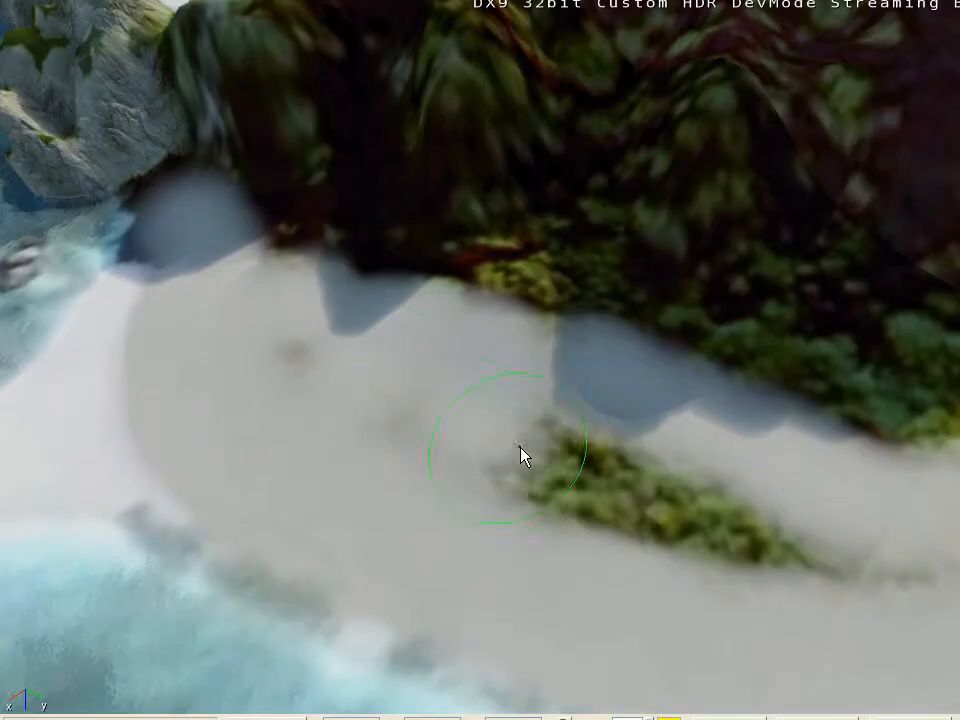
Step: Cover the remaining green patches with beach_sand_dry and fill the far end of the beach
{"action": "mouse_move", "coordinate": [520, 446]}
{"action": "left_mouse_down"}
{"action": "mouse_move", "coordinate": [632, 509]}
{"action": "mouse_move", "coordinate": [261, 355]}
{"action": "left_mouse_up"}
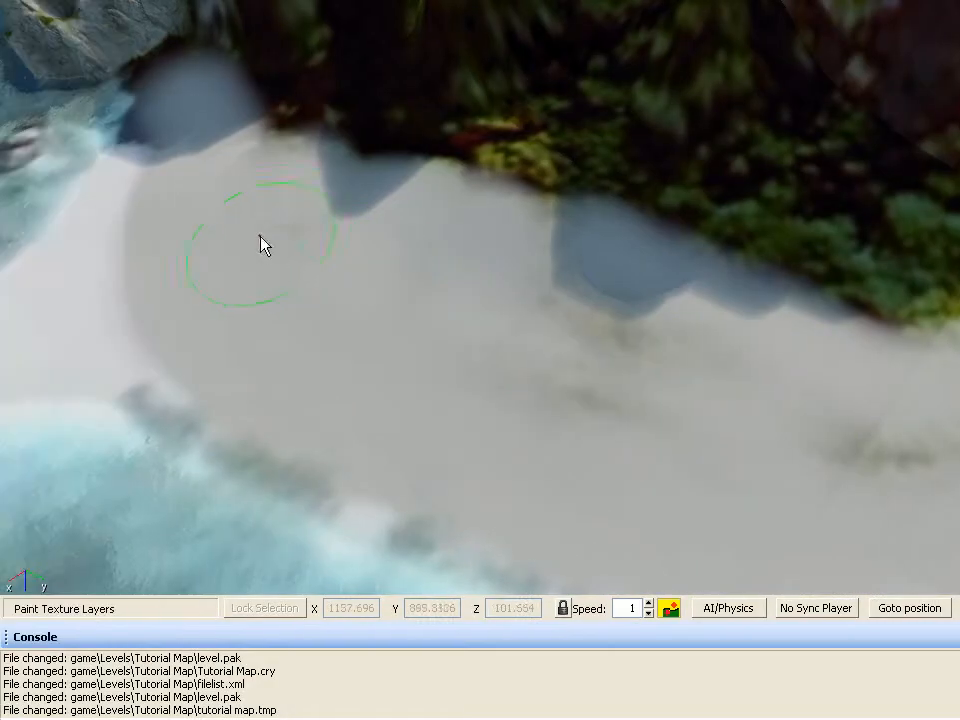
{"action": "right_click_drag", "start_coordinate": [261, 355], "coordinate": [330, 380]}
{"action": "left_click_drag", "start_coordinate": [330, 380], "coordinate": [339, 428]}
{"action": "mouse_move", "coordinate": [339, 310]}
{"action": "right_mouse_down"}
{"action": "mouse_move", "coordinate": [555, 239]}
{"action": "mouse_move", "coordinate": [572, 332]}
{"action": "right_mouse_up"}
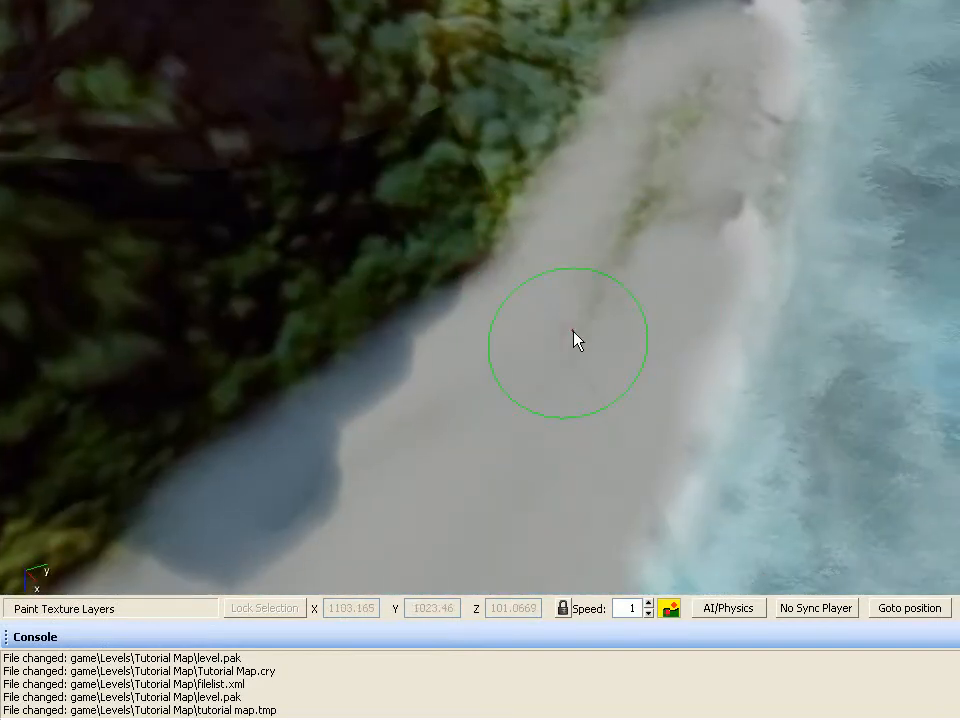
{"action": "mouse_move", "coordinate": [572, 332]}
{"action": "left_mouse_down"}
{"action": "mouse_move", "coordinate": [701, 239]}
{"action": "mouse_move", "coordinate": [607, 271]}
{"action": "left_mouse_up"}
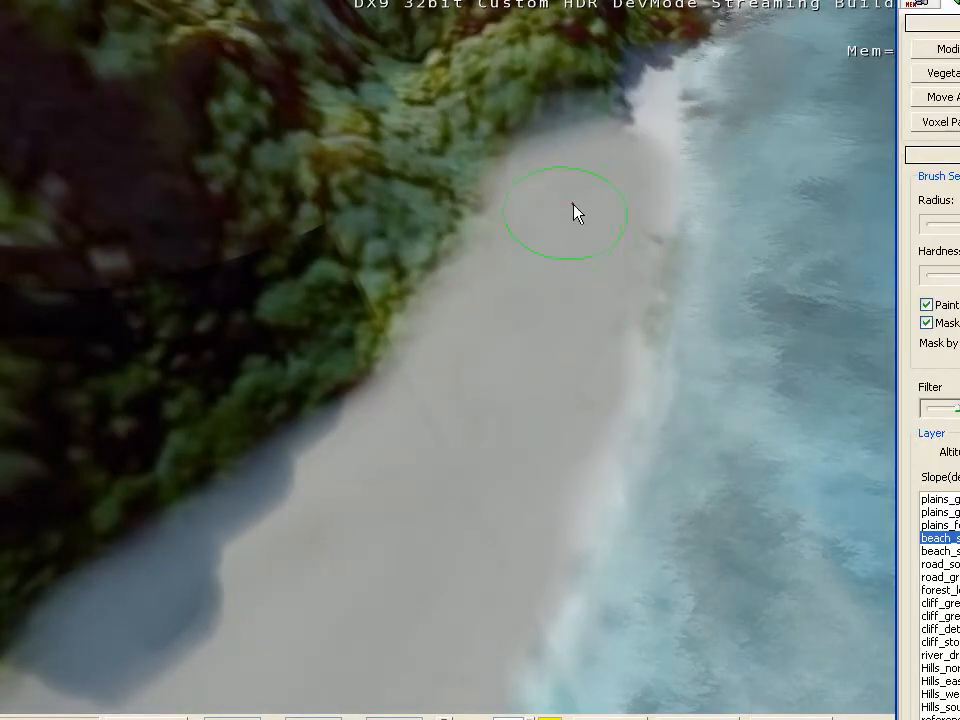
{"action": "right_click_drag", "start_coordinate": [573, 204], "coordinate": [600, 158]}
{"action": "key", "text": "w"}
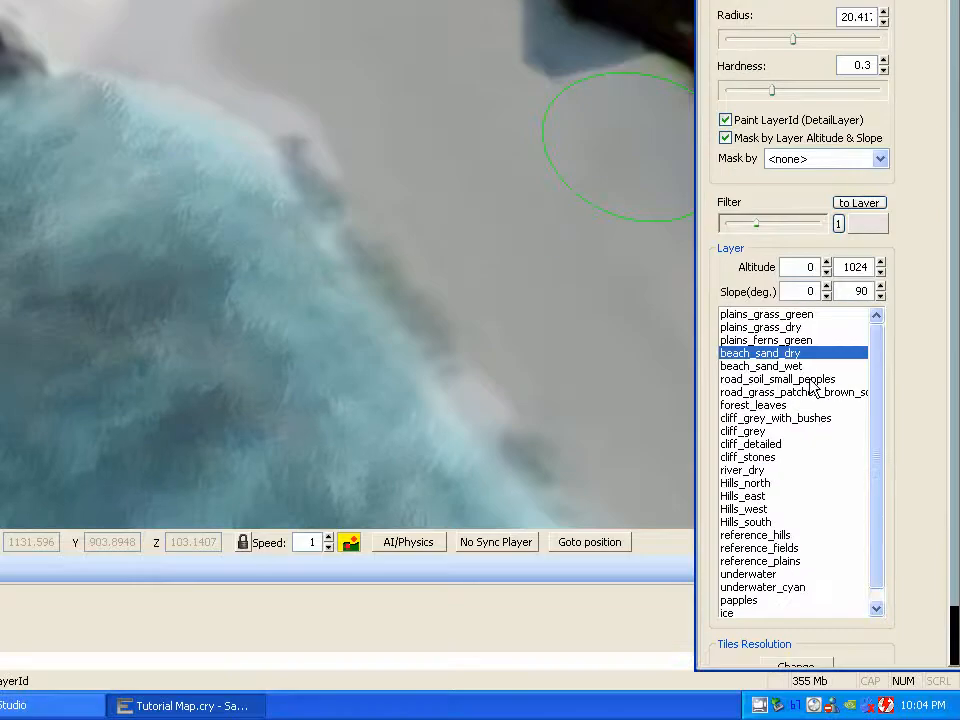
Step: Paint the beach_sand_wet layer along the waterline where the beach meets the sea
{"action": "left_click", "coordinate": [811, 433]}
{"action": "key", "text": "w"}
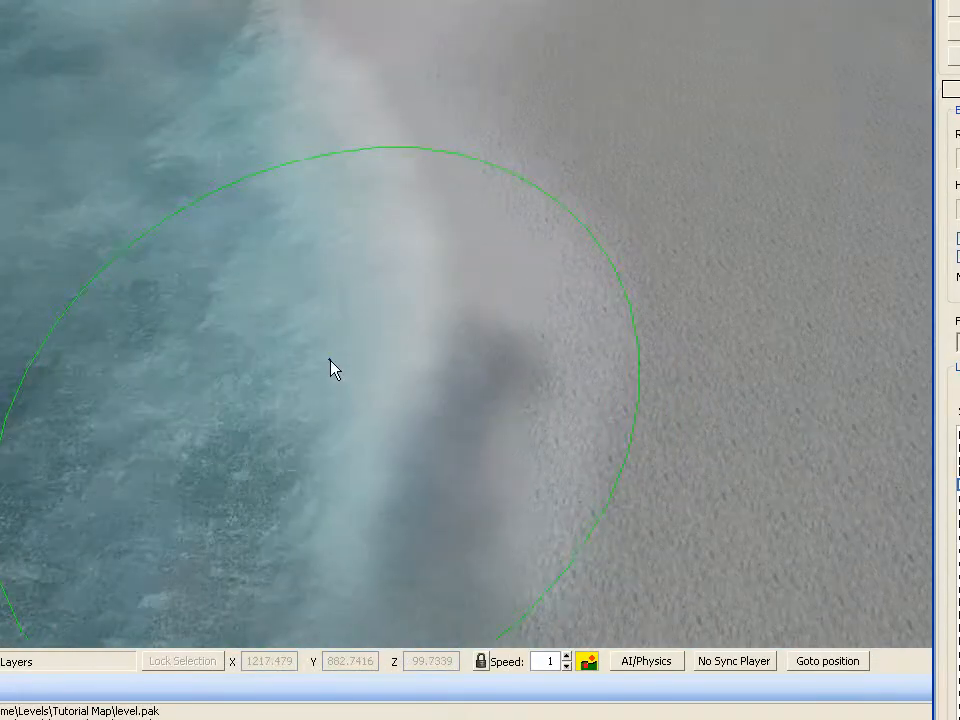
{"action": "mouse_move", "coordinate": [332, 367]}
{"action": "left_mouse_down"}
{"action": "mouse_move", "coordinate": [328, 321]}
{"action": "mouse_move", "coordinate": [360, 339]}
{"action": "mouse_move", "coordinate": [372, 276]}
{"action": "left_mouse_up"}
{"action": "mouse_move", "coordinate": [371, 268]}
{"action": "right_mouse_down"}
{"action": "mouse_move", "coordinate": [342, 295]}
{"action": "mouse_move", "coordinate": [283, 294]}
{"action": "right_mouse_up"}
{"action": "mouse_move", "coordinate": [283, 294]}
{"action": "left_mouse_down"}
{"action": "mouse_move", "coordinate": [96, 247]}
{"action": "mouse_move", "coordinate": [169, 270]}
{"action": "left_mouse_up"}
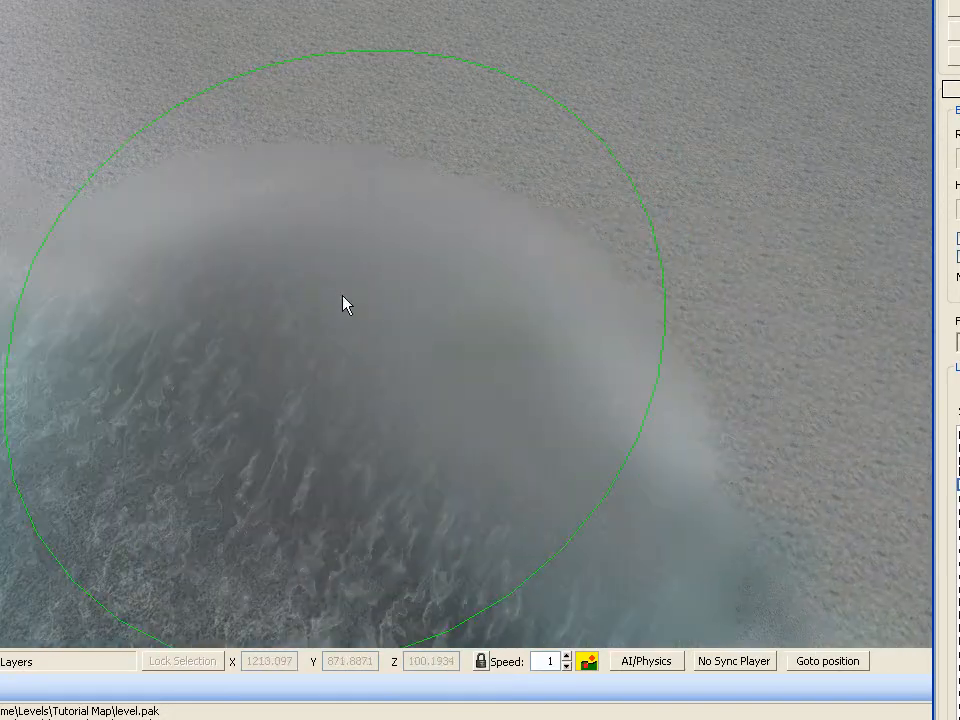
Step: Set the brush hardness to 0.23 and soften the wet sand transition along the water's edge
{"action": "key", "text": "w"}
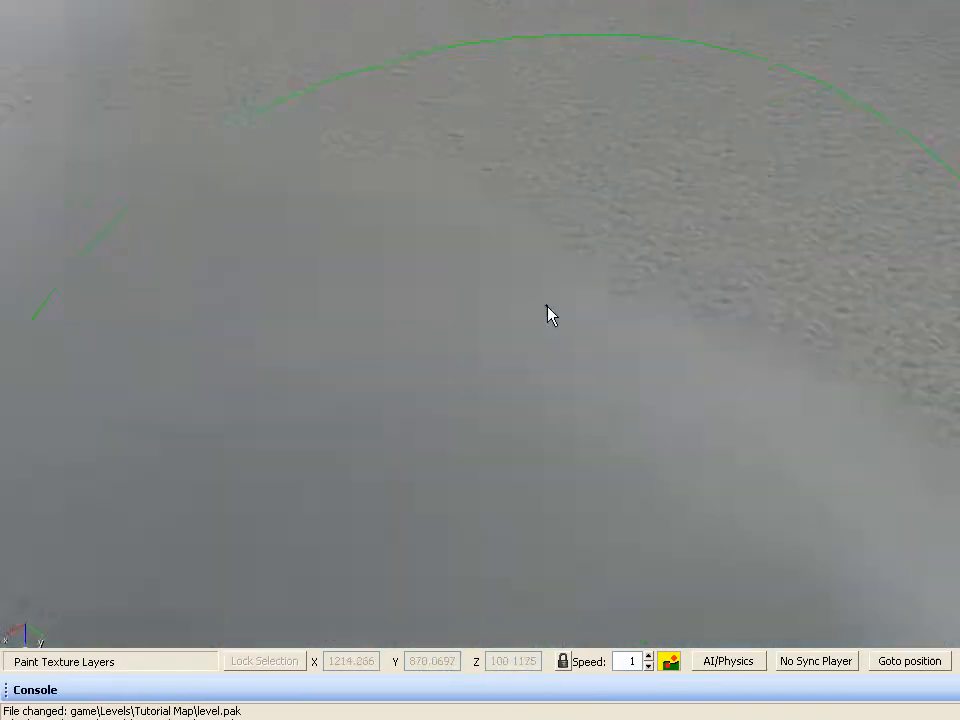
{"action": "key", "text": "s"}
{"action": "key", "text": "s"}
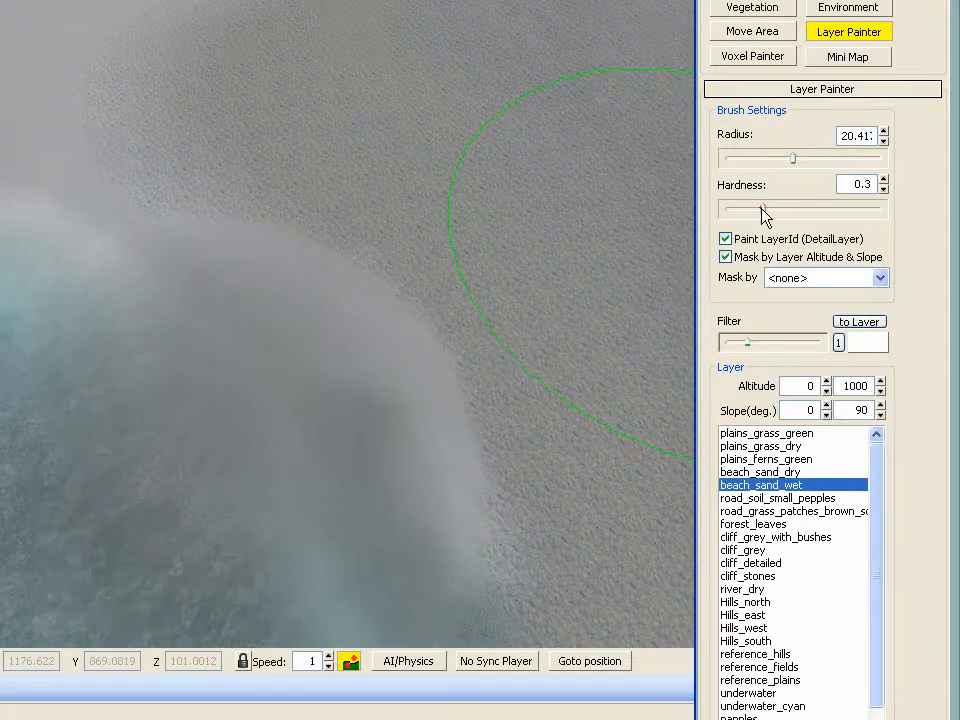
{"action": "left_click_drag", "start_coordinate": [763, 208], "coordinate": [760, 209]}
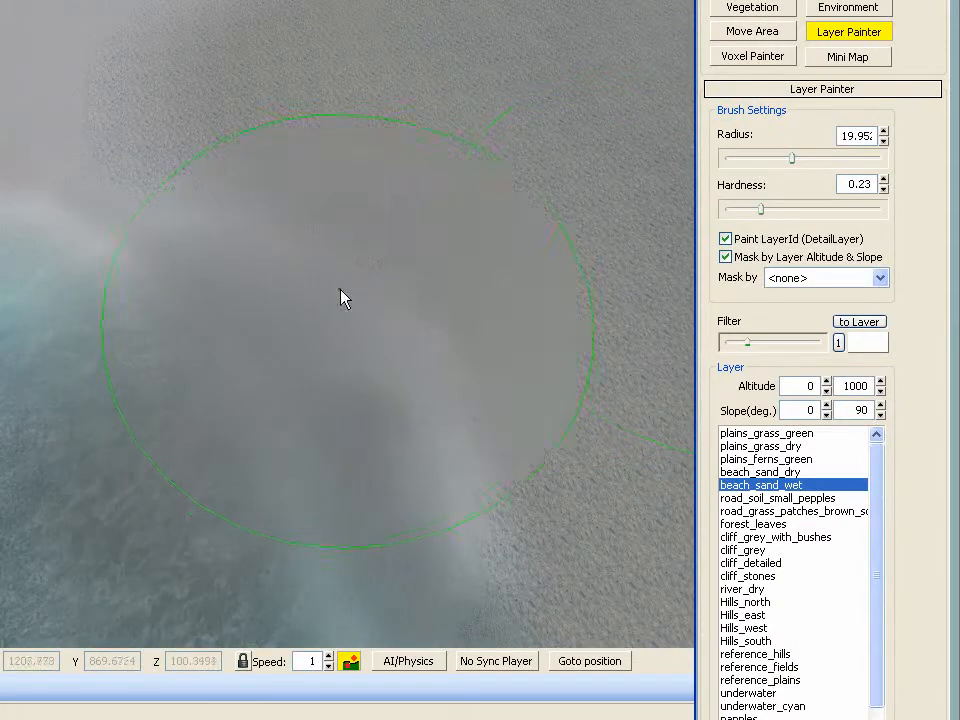
{"action": "mouse_move", "coordinate": [341, 290]}
{"action": "left_mouse_down"}
{"action": "mouse_move", "coordinate": [291, 332]}
{"action": "mouse_move", "coordinate": [240, 345]}
{"action": "mouse_move", "coordinate": [109, 242]}
{"action": "left_mouse_up"}
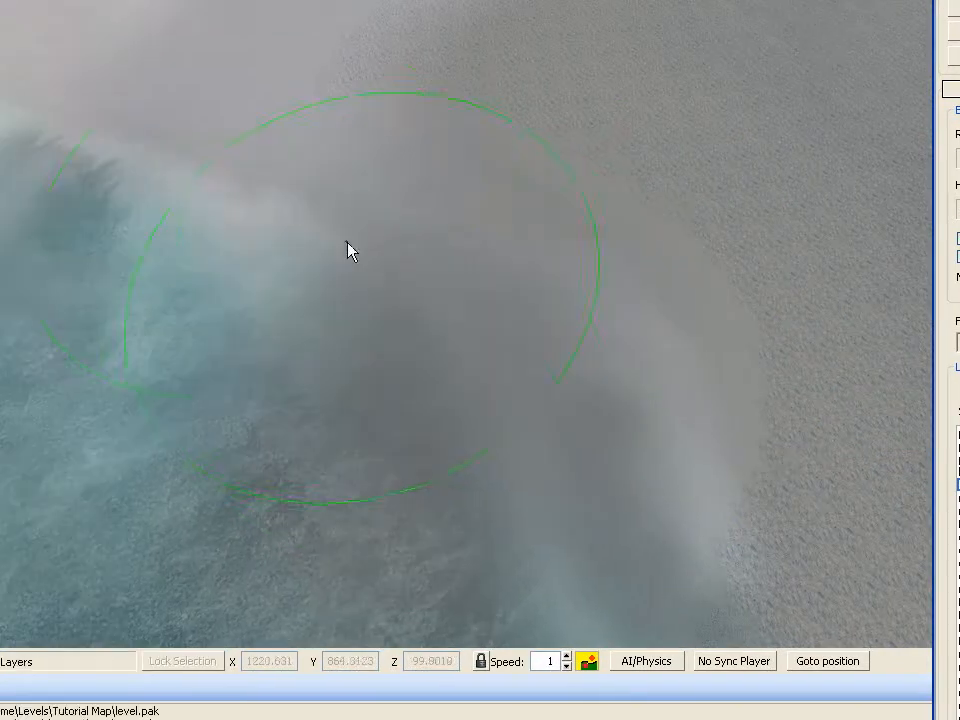
Step: Paint beach_sand_wet over the shallow water beside the beach and soften its edge towards the dark rock
{"action": "mouse_move", "coordinate": [346, 242]}
{"action": "left_mouse_down"}
{"action": "mouse_move", "coordinate": [321, 228]}
{"action": "mouse_move", "coordinate": [376, 293]}
{"action": "mouse_move", "coordinate": [294, 218]}
{"action": "mouse_move", "coordinate": [414, 282]}
{"action": "mouse_move", "coordinate": [306, 294]}
{"action": "mouse_move", "coordinate": [512, 279]}
{"action": "left_mouse_up"}
{"action": "key", "text": "a"}
{"action": "key", "text": "s"}
{"action": "key", "text": "a"}
{"action": "mouse_move", "coordinate": [512, 279]}
{"action": "right_mouse_down"}
{"action": "mouse_move", "coordinate": [497, 279]}
{"action": "mouse_move", "coordinate": [462, 310]}
{"action": "right_mouse_up"}
{"action": "mouse_move", "coordinate": [462, 310]}
{"action": "left_mouse_down"}
{"action": "mouse_move", "coordinate": [412, 371]}
{"action": "mouse_move", "coordinate": [241, 28]}
{"action": "mouse_move", "coordinate": [287, 112]}
{"action": "left_mouse_up"}
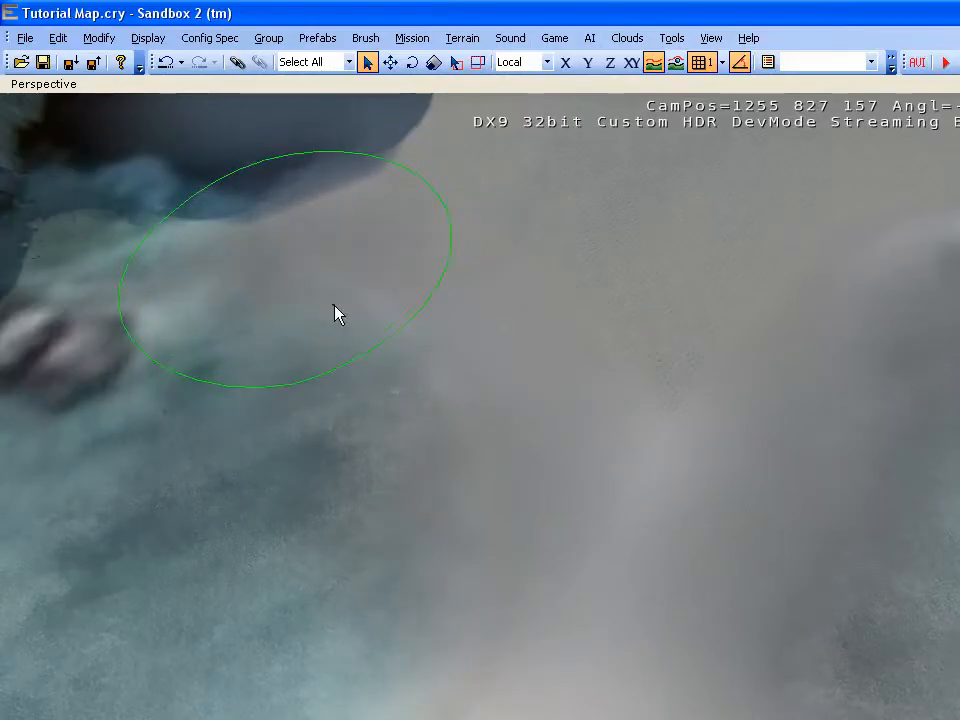
{"action": "mouse_move", "coordinate": [335, 306]}
{"action": "left_mouse_down"}
{"action": "mouse_move", "coordinate": [471, 529]}
{"action": "mouse_move", "coordinate": [475, 586]}
{"action": "left_mouse_up"}
Step: Extend the wet sand along the waterline to the far end of the beach below the vegetated hillside
{"action": "right_click_drag", "start_coordinate": [475, 586], "coordinate": [482, 576]}
{"action": "key", "text": "s"}
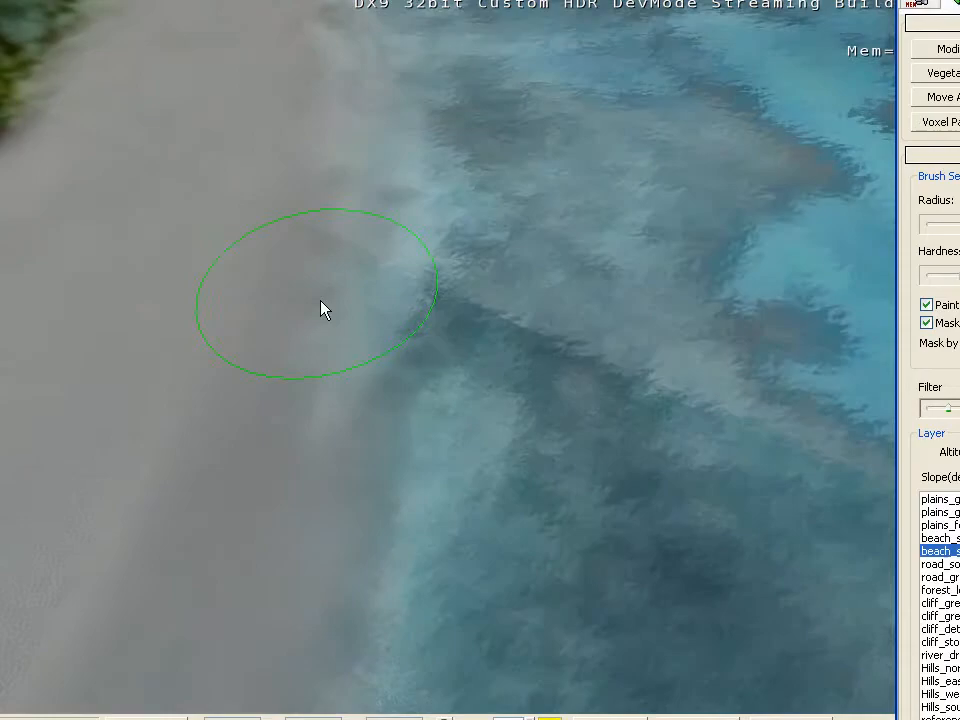
{"action": "mouse_move", "coordinate": [320, 300]}
{"action": "left_mouse_down"}
{"action": "mouse_move", "coordinate": [356, 204]}
{"action": "mouse_move", "coordinate": [348, 329]}
{"action": "left_mouse_up"}
{"action": "right_click_drag", "start_coordinate": [348, 329], "coordinate": [335, 405]}
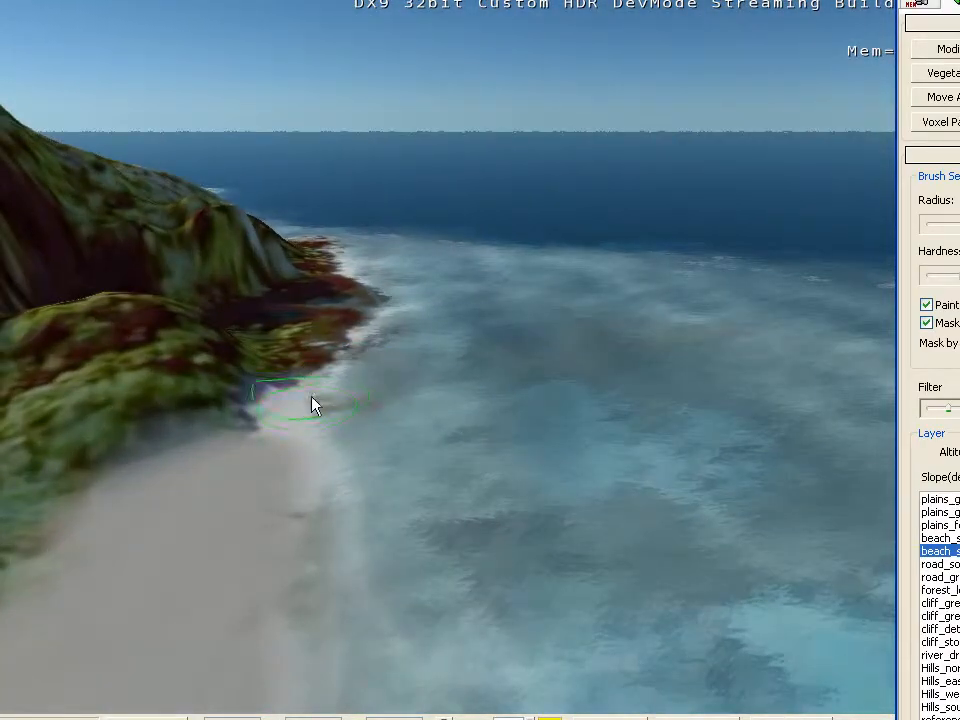
{"action": "left_click_drag", "start_coordinate": [311, 396], "coordinate": [299, 431]}
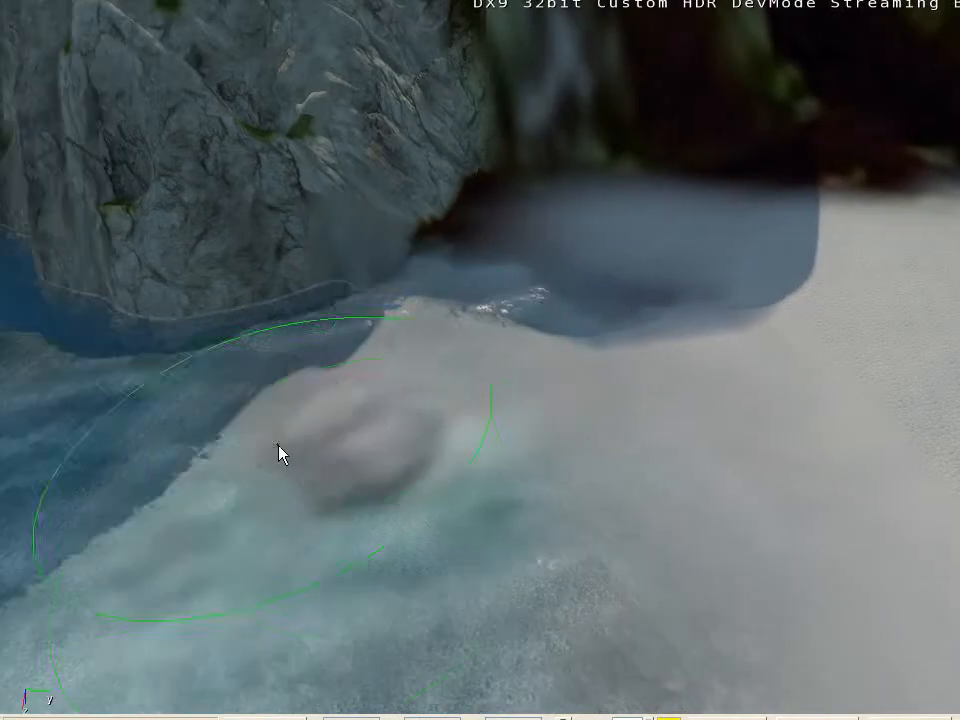
Step: Paint wet sand over the shallows around the small dark rock off the beach
{"action": "mouse_move", "coordinate": [278, 445]}
{"action": "left_mouse_down"}
{"action": "mouse_move", "coordinate": [403, 470]}
{"action": "mouse_move", "coordinate": [305, 385]}
{"action": "mouse_move", "coordinate": [272, 385]}
{"action": "left_mouse_up"}
{"action": "right_click_drag", "start_coordinate": [272, 385], "coordinate": [280, 448]}
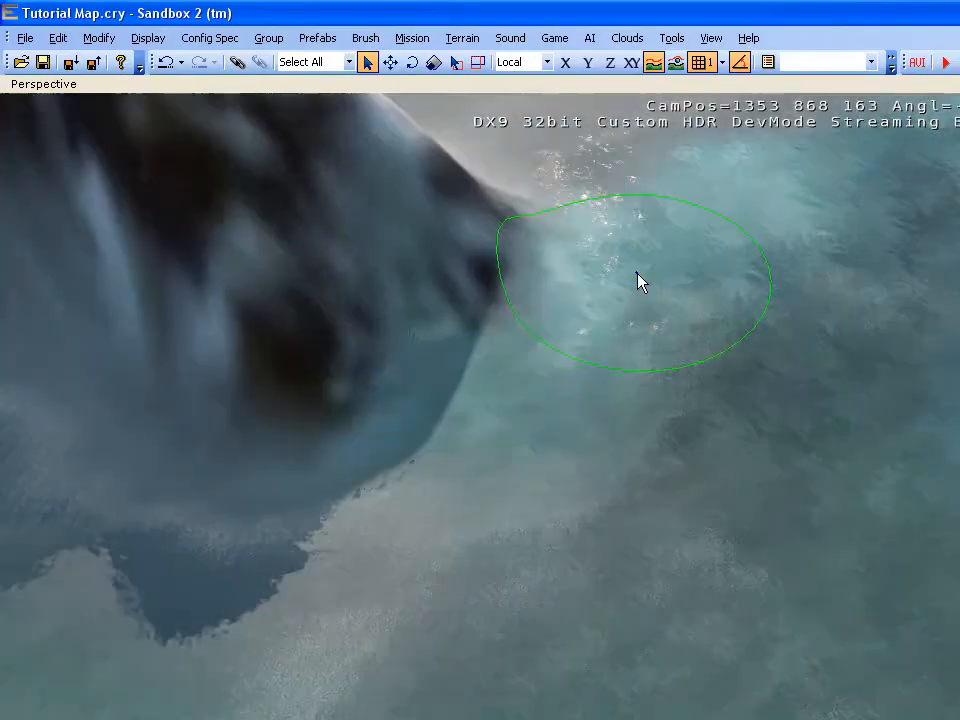
{"action": "key", "text": "s"}
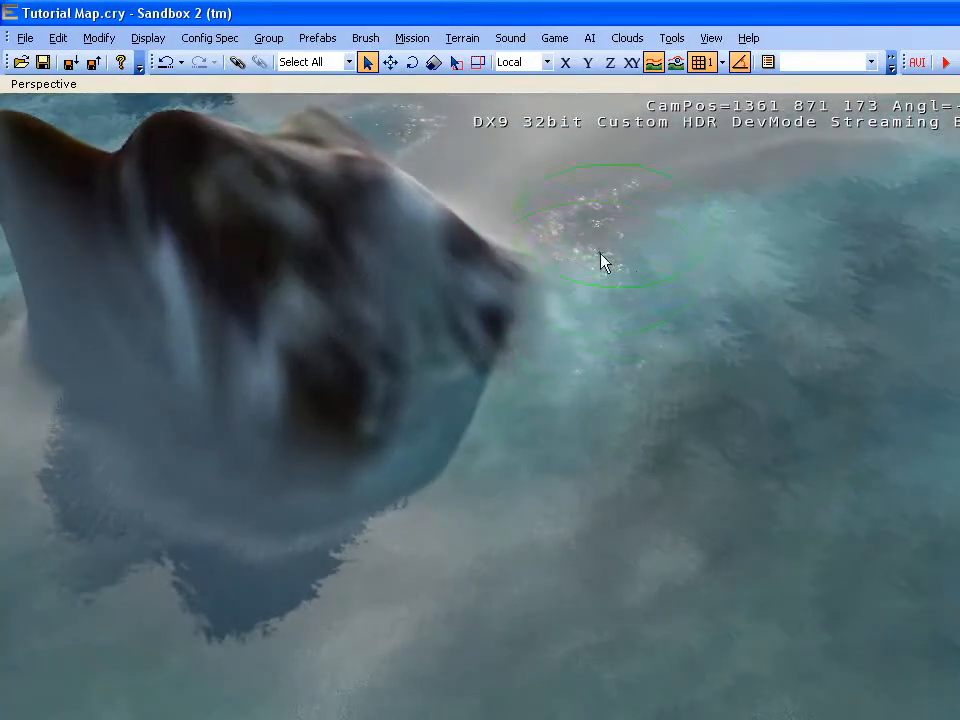
{"action": "right_click_drag", "start_coordinate": [505, 399], "coordinate": [403, 400]}
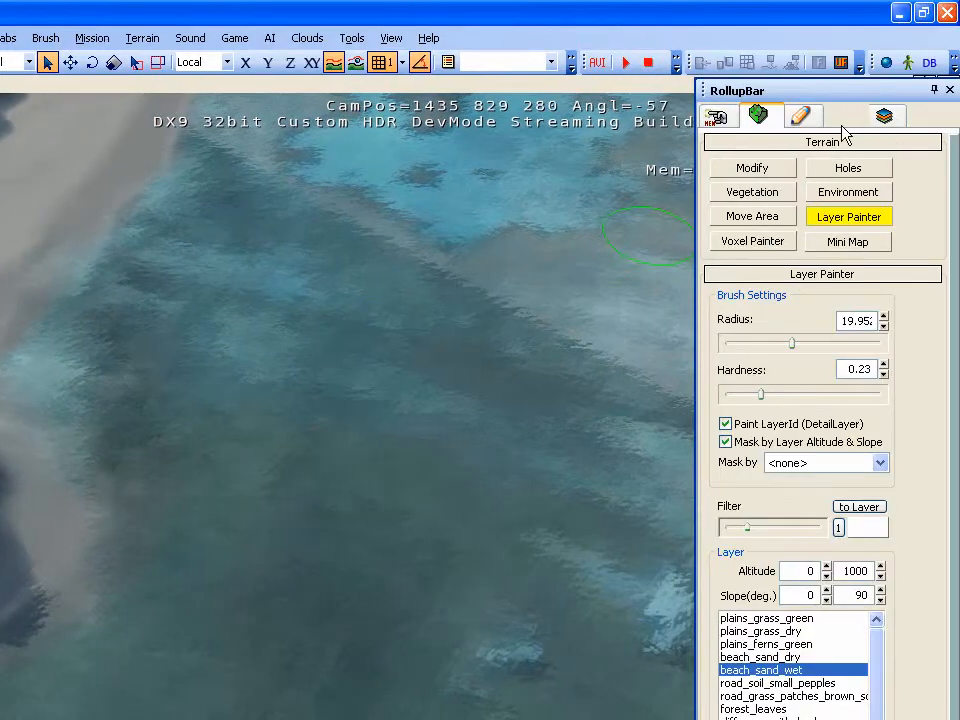
Step: Turn off Ocean in the render settings to expose the seabed around the beach
{"action": "left_click", "coordinate": [843, 124]}
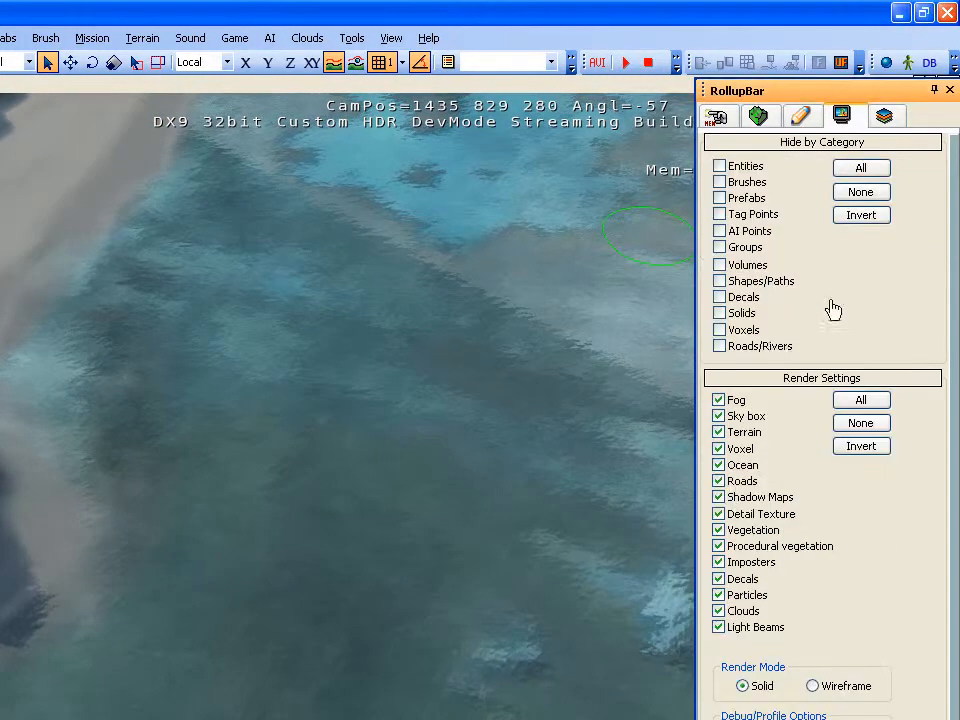
{"action": "left_click", "coordinate": [733, 466]}
{"action": "key", "text": "w"}
{"action": "right_click_drag", "start_coordinate": [360, 392], "coordinate": [360, 392]}
{"action": "key", "text": "s"}
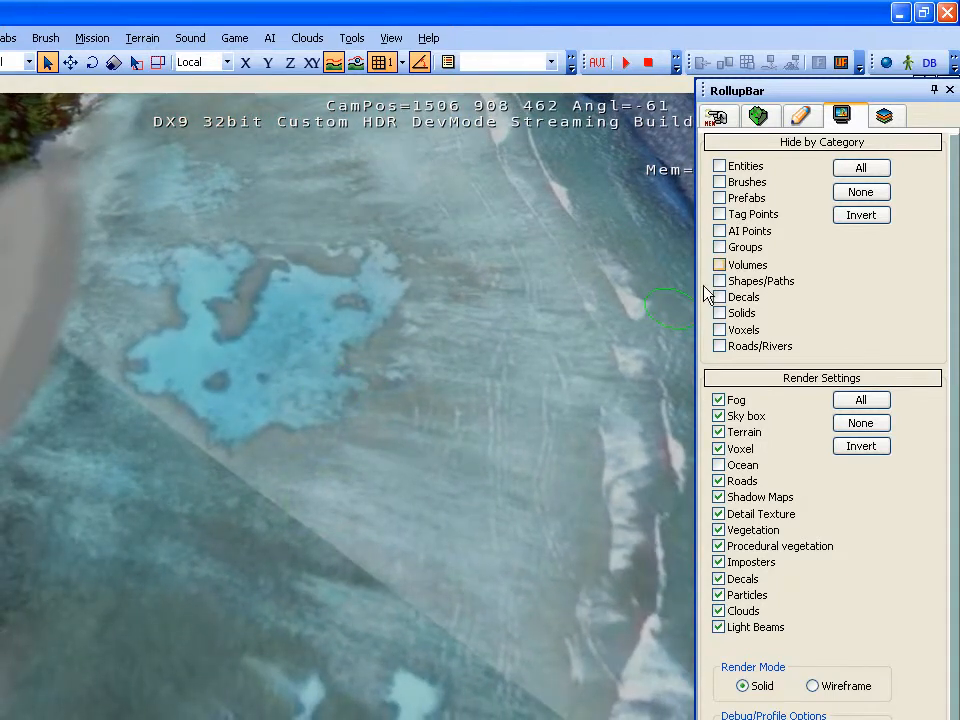
Step: Enlarge the Layer Painter brush radius to about 87 and paint wet sand over the exposed seabed off the beach
{"action": "left_click", "coordinate": [758, 118]}
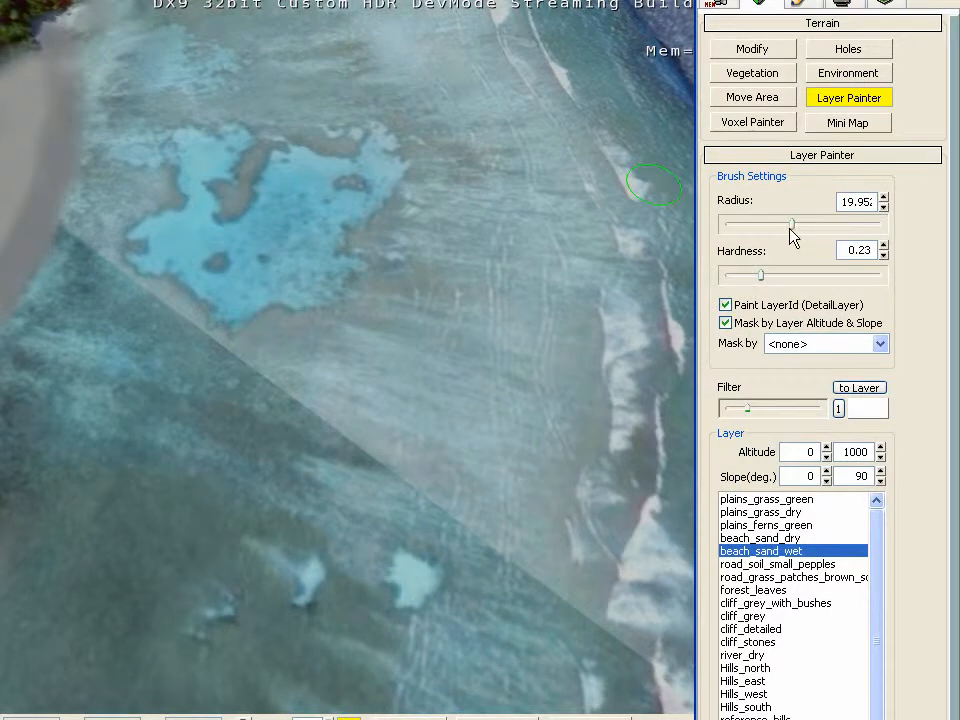
{"action": "left_click_drag", "start_coordinate": [789, 229], "coordinate": [778, 228]}
{"action": "right_click_drag", "start_coordinate": [277, 300], "coordinate": [290, 301]}
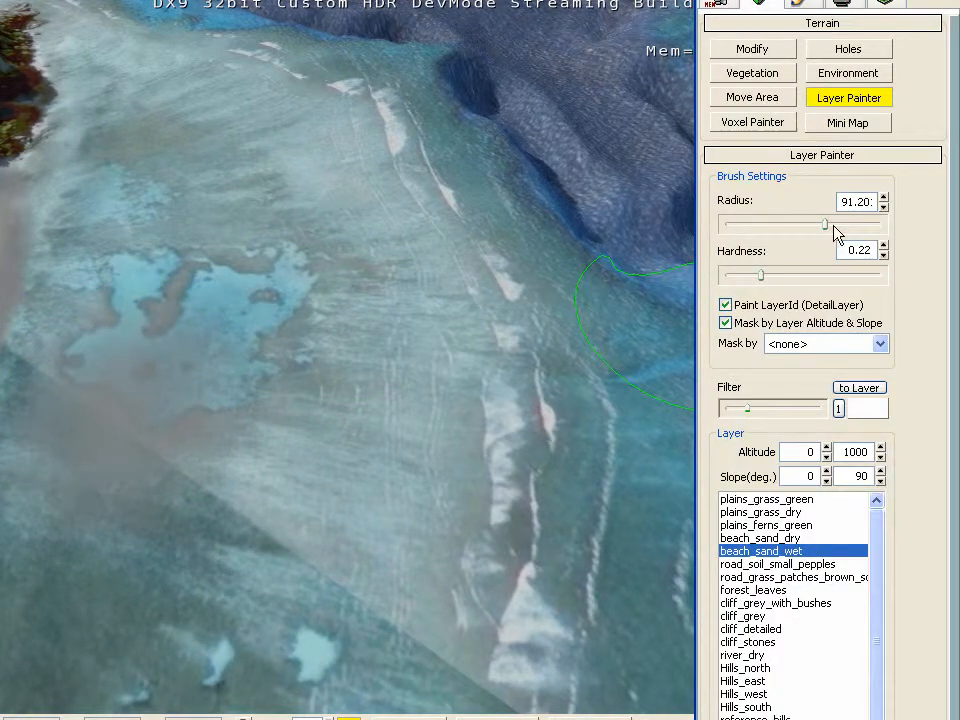
{"action": "left_click_drag", "start_coordinate": [833, 226], "coordinate": [833, 228]}
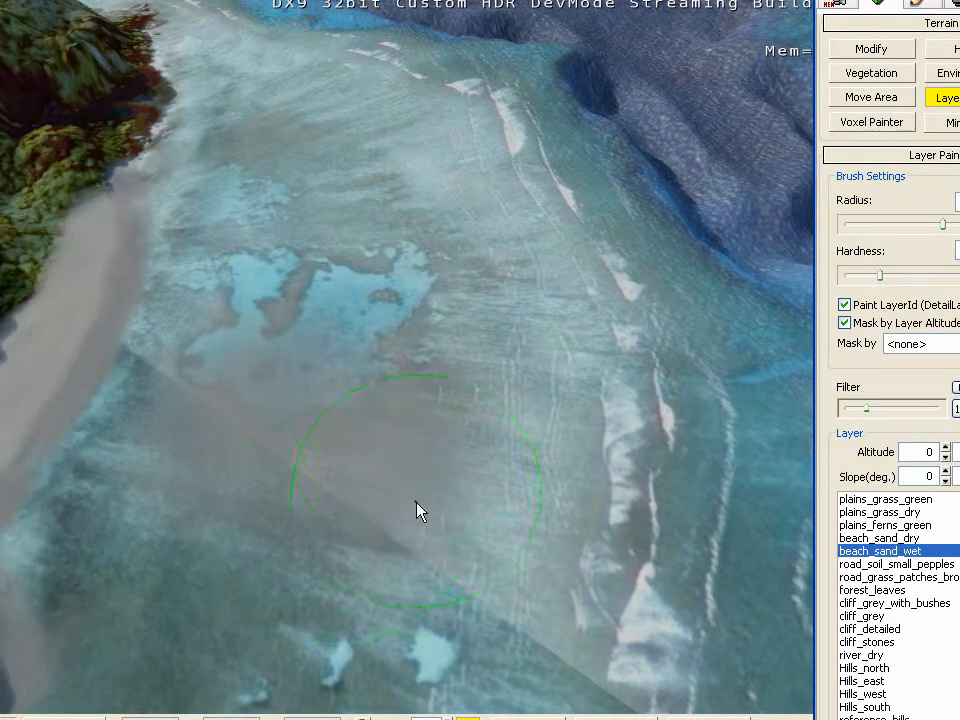
{"action": "right_click_drag", "start_coordinate": [416, 502], "coordinate": [388, 497]}
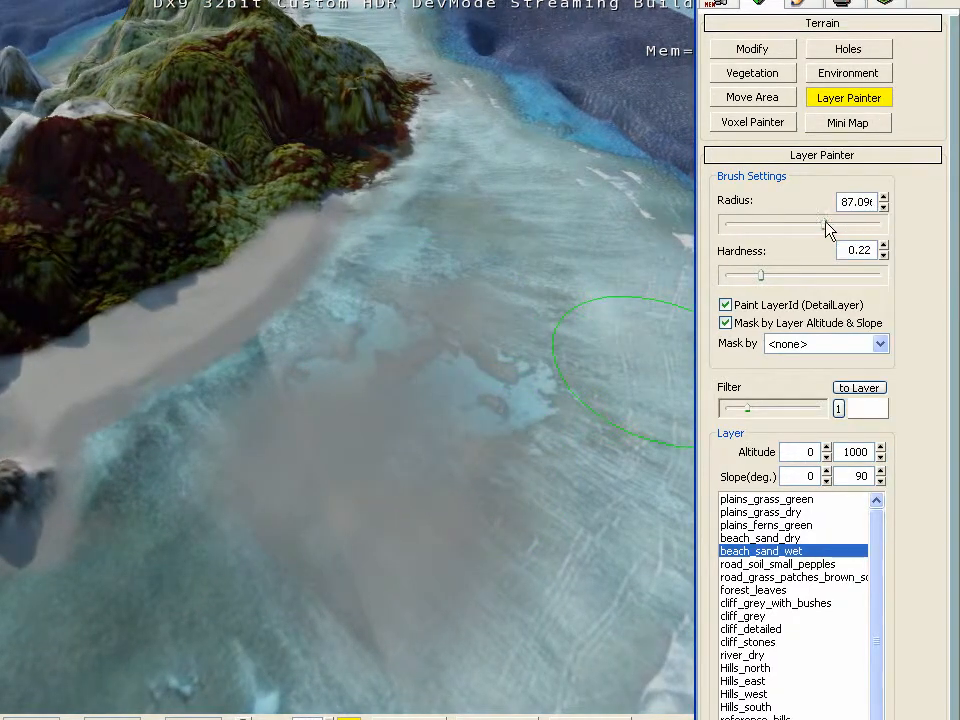
Step: Set the brush radius to about 79.4 and hardness to 0.56, and join the beach to the seabed with wet sand
{"action": "left_click_drag", "start_coordinate": [825, 222], "coordinate": [854, 226]}
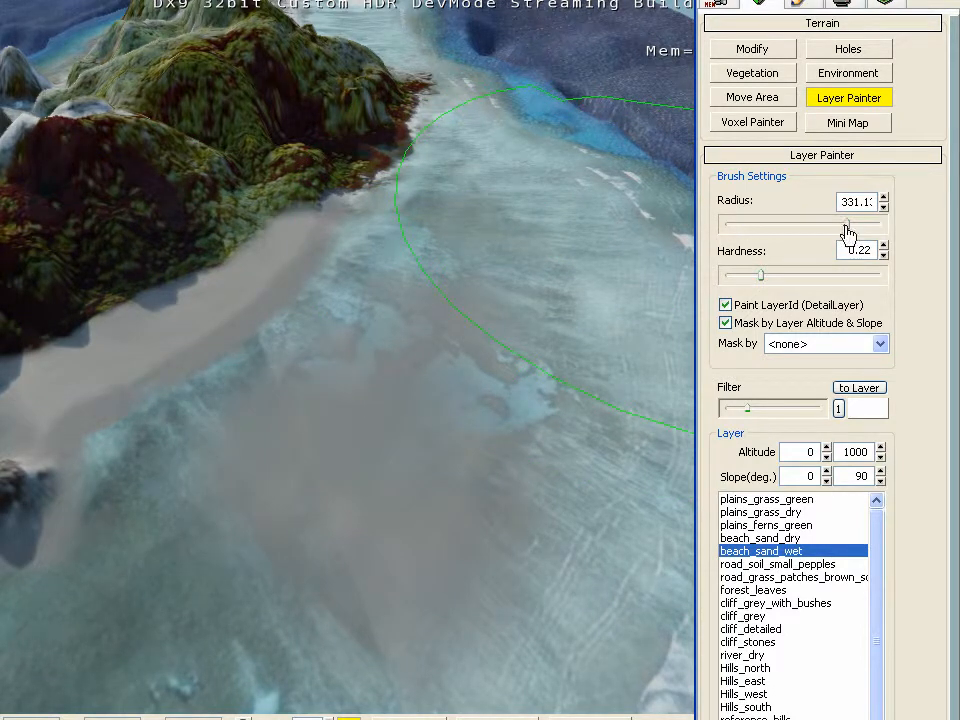
{"action": "left_click_drag", "start_coordinate": [846, 229], "coordinate": [843, 226]}
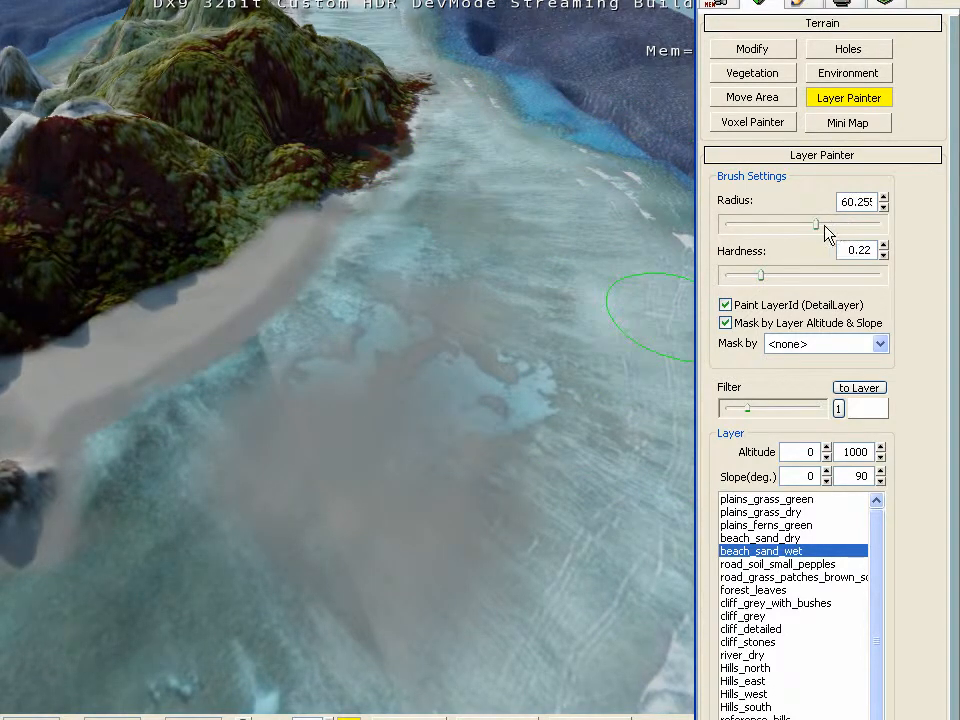
{"action": "left_click_drag", "start_coordinate": [818, 227], "coordinate": [825, 227]}
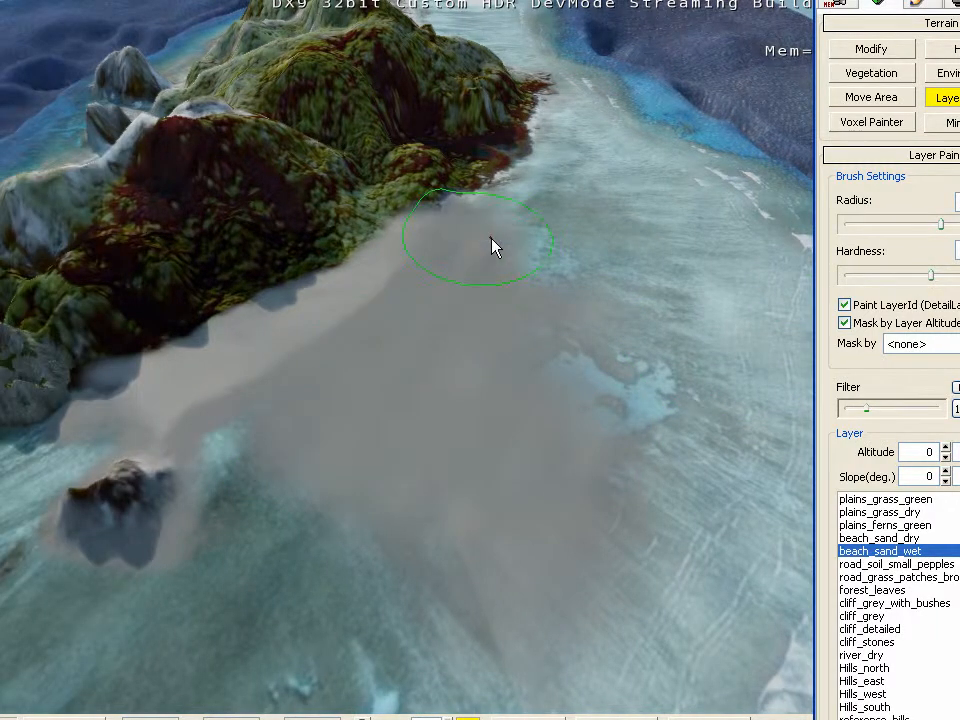
{"action": "left_click_drag", "start_coordinate": [490, 238], "coordinate": [624, 465]}
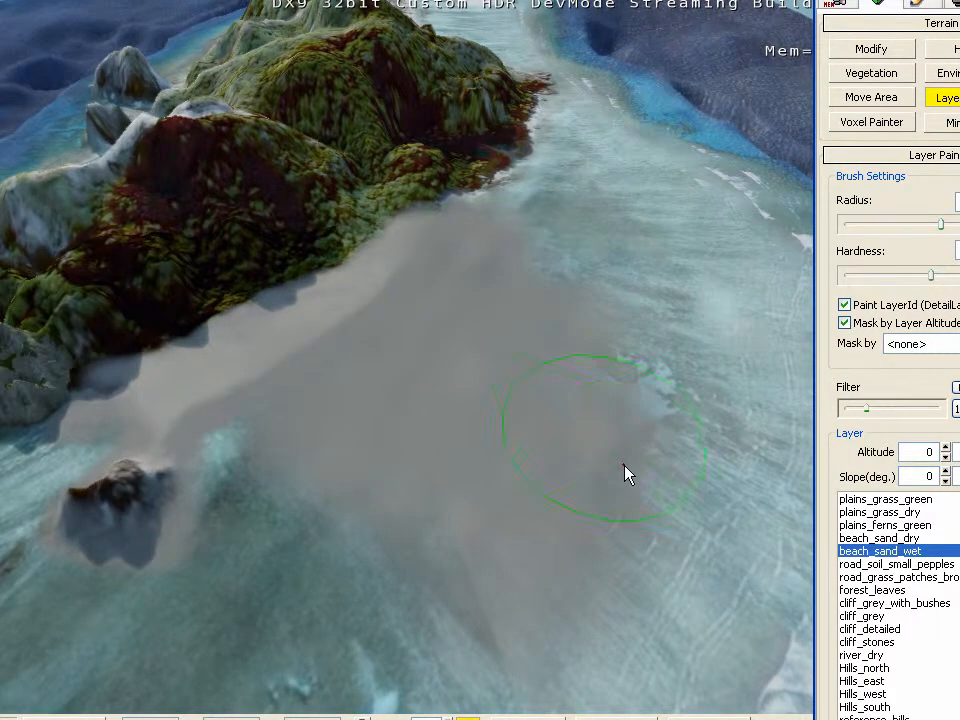
{"action": "right_click_drag", "start_coordinate": [624, 465], "coordinate": [617, 463]}
Step: Paint wet sand out to the white reef edge and over the teal seabed beside the small dark rock
{"action": "mouse_move", "coordinate": [558, 495]}
{"action": "left_mouse_down"}
{"action": "mouse_move", "coordinate": [392, 492]}
{"action": "mouse_move", "coordinate": [140, 313]}
{"action": "mouse_move", "coordinate": [106, 309]}
{"action": "mouse_move", "coordinate": [170, 408]}
{"action": "left_mouse_up"}
{"action": "left_click_drag", "start_coordinate": [366, 399], "coordinate": [463, 523]}
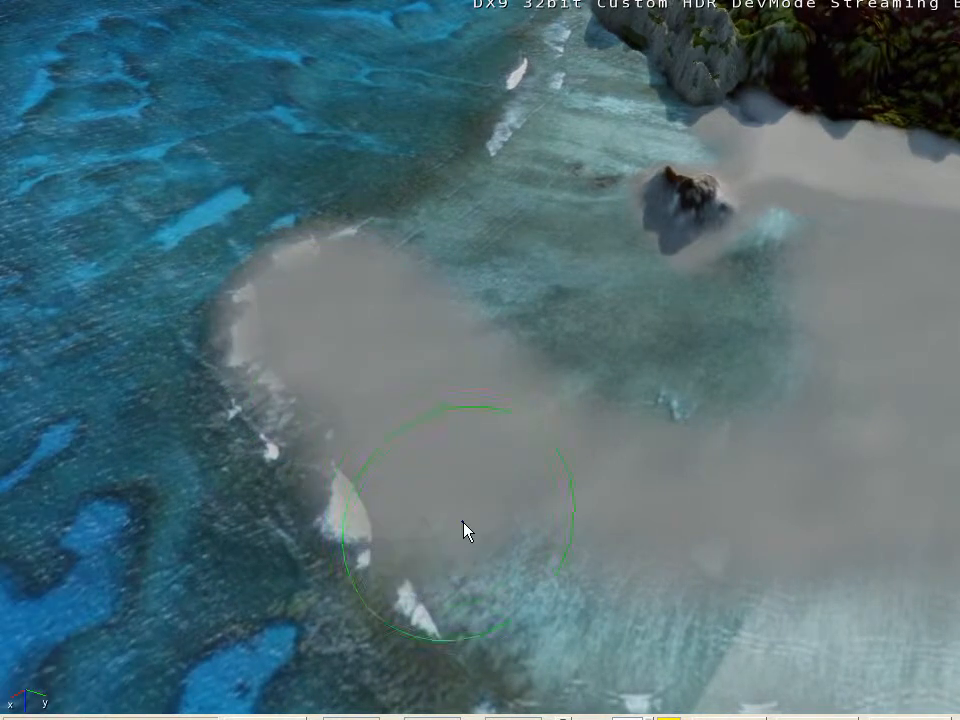
{"action": "right_click_drag", "start_coordinate": [463, 523], "coordinate": [465, 519]}
{"action": "mouse_move", "coordinate": [465, 523]}
{"action": "left_mouse_down"}
{"action": "mouse_move", "coordinate": [497, 534]}
{"action": "mouse_move", "coordinate": [707, 450]}
{"action": "mouse_move", "coordinate": [739, 370]}
{"action": "left_mouse_up"}
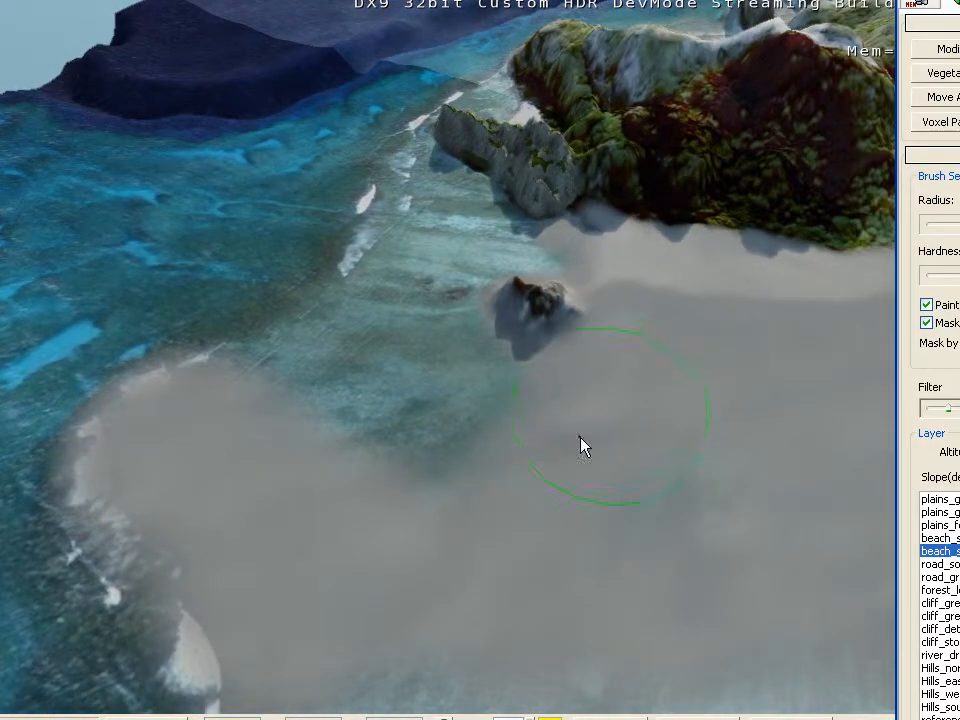
{"action": "mouse_move", "coordinate": [583, 446]}
{"action": "left_mouse_down"}
{"action": "mouse_move", "coordinate": [386, 411]}
{"action": "mouse_move", "coordinate": [276, 379]}
{"action": "mouse_move", "coordinate": [377, 289]}
{"action": "mouse_move", "coordinate": [410, 203]}
{"action": "mouse_move", "coordinate": [474, 405]}
{"action": "left_mouse_up"}
Step: Paint wet sand over the white wave lines along the seabed's outer edge and fill the strip inside it
{"action": "right_click_drag", "start_coordinate": [338, 507], "coordinate": [340, 503]}
{"action": "mouse_move", "coordinate": [519, 585]}
{"action": "left_mouse_down"}
{"action": "mouse_move", "coordinate": [601, 423]}
{"action": "mouse_move", "coordinate": [560, 224]}
{"action": "left_mouse_up"}
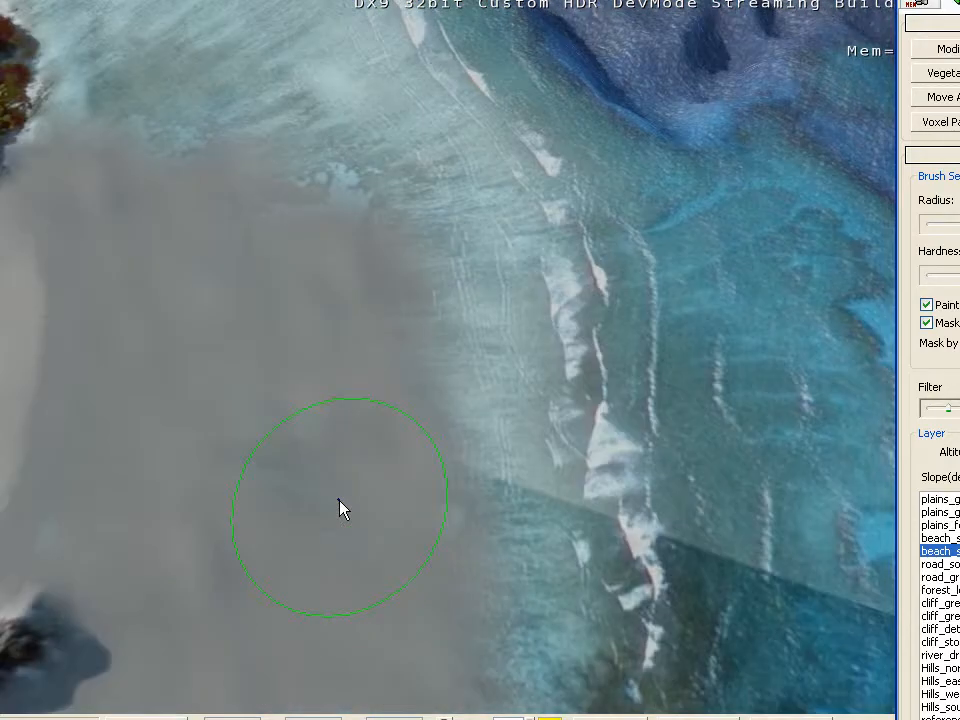
{"action": "right_click_drag", "start_coordinate": [560, 224], "coordinate": [567, 265]}
{"action": "mouse_move", "coordinate": [605, 424]}
{"action": "left_mouse_down"}
{"action": "mouse_move", "coordinate": [486, 421]}
{"action": "mouse_move", "coordinate": [232, 497]}
{"action": "left_mouse_up"}
{"action": "right_click_drag", "start_coordinate": [351, 497], "coordinate": [347, 498]}
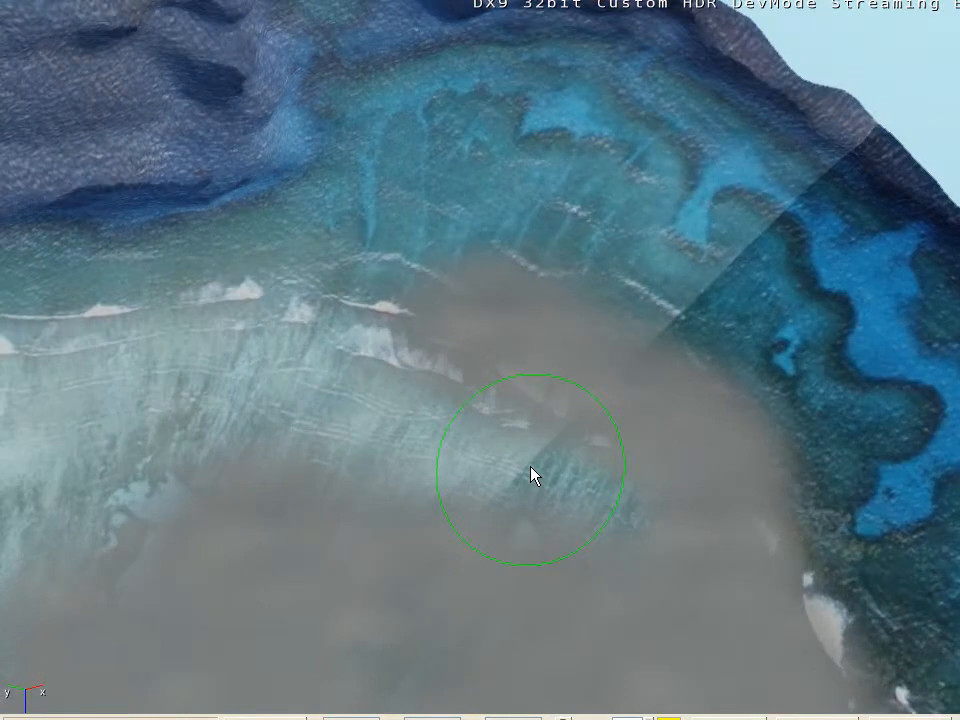
{"action": "mouse_move", "coordinate": [531, 467]}
{"action": "left_mouse_down"}
{"action": "mouse_move", "coordinate": [236, 328]}
{"action": "mouse_move", "coordinate": [605, 525]}
{"action": "left_mouse_up"}
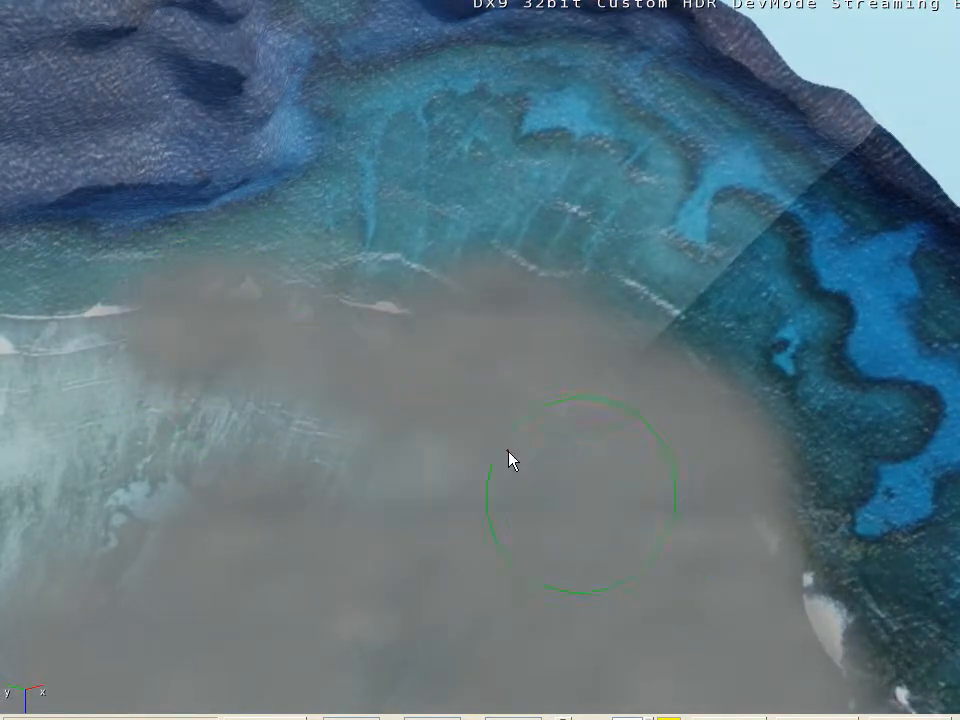
Step: Extend the wet sand along the foot of the green hillside and fill the light seabed out to the drop-off
{"action": "mouse_move", "coordinate": [508, 452]}
{"action": "right_mouse_down"}
{"action": "mouse_move", "coordinate": [495, 444]}
{"action": "mouse_move", "coordinate": [566, 509]}
{"action": "right_mouse_up"}
{"action": "left_click_drag", "start_coordinate": [566, 509], "coordinate": [347, 249]}
{"action": "mouse_move", "coordinate": [347, 249]}
{"action": "right_mouse_down"}
{"action": "mouse_move", "coordinate": [298, 250]}
{"action": "mouse_move", "coordinate": [300, 225]}
{"action": "right_mouse_up"}
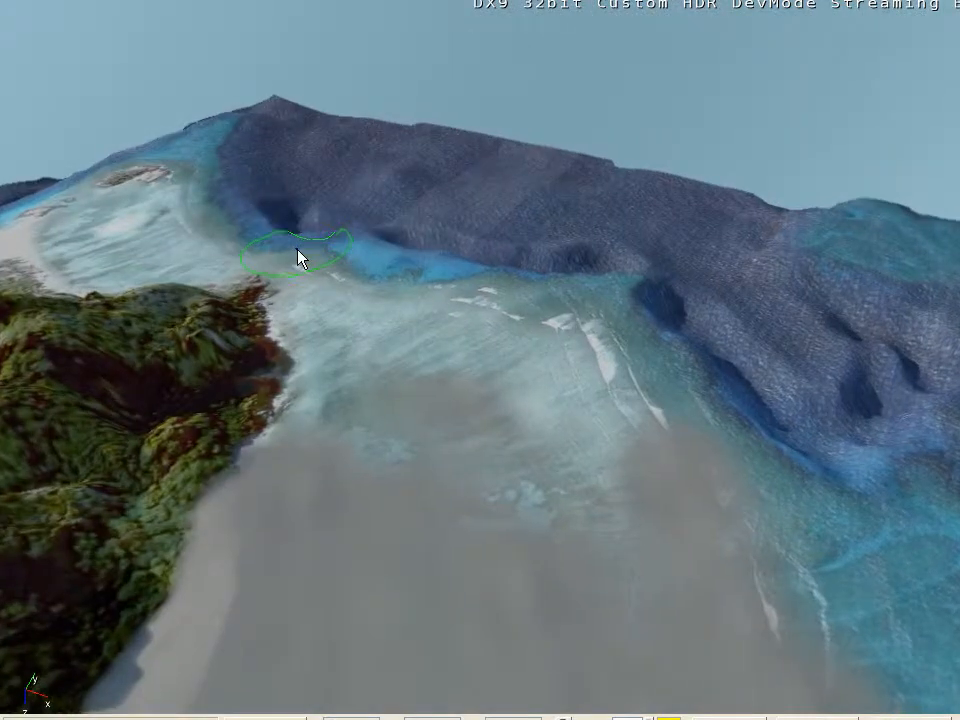
{"action": "mouse_move", "coordinate": [300, 225]}
{"action": "left_mouse_down"}
{"action": "mouse_move", "coordinate": [289, 261]}
{"action": "mouse_move", "coordinate": [302, 321]}
{"action": "mouse_move", "coordinate": [285, 397]}
{"action": "left_mouse_up"}
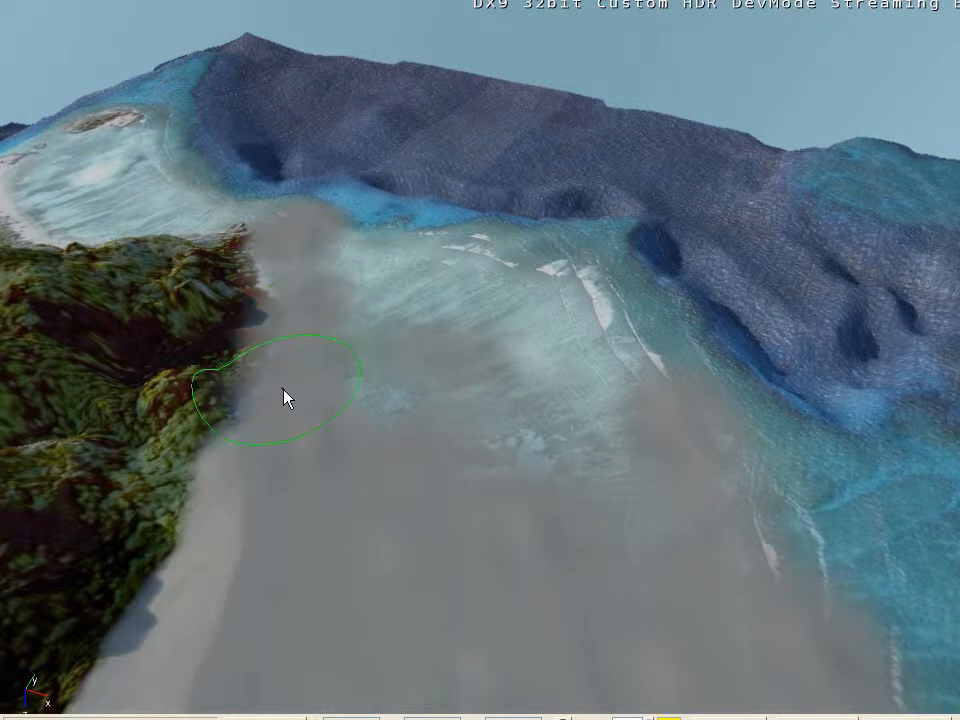
{"action": "left_click_drag", "start_coordinate": [285, 292], "coordinate": [273, 252]}
{"action": "left_click_drag", "start_coordinate": [447, 266], "coordinate": [524, 259]}
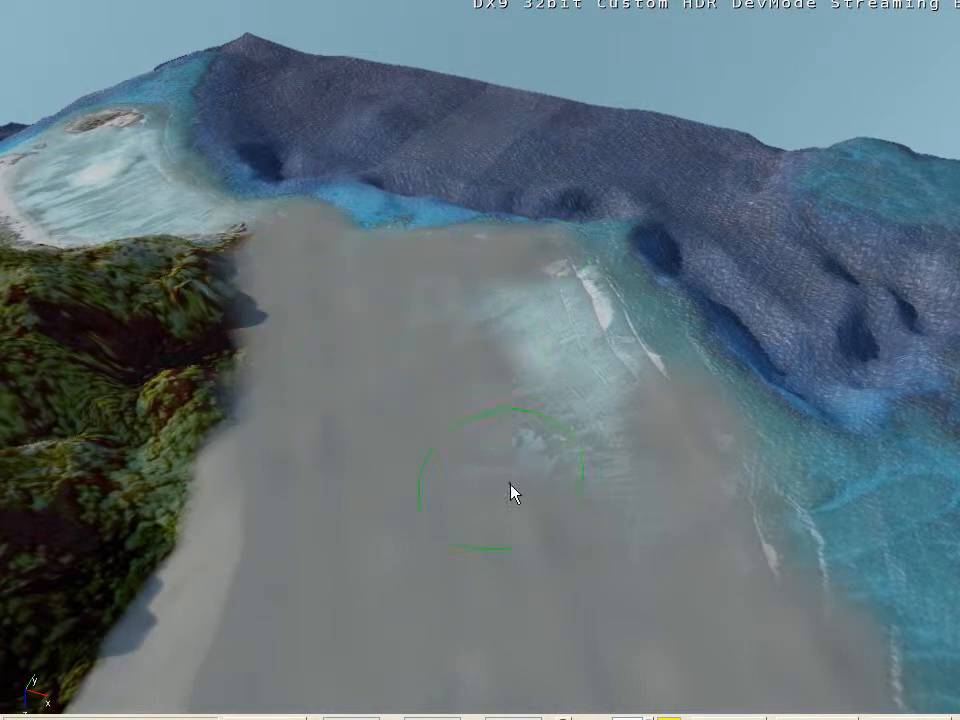
{"action": "left_click_drag", "start_coordinate": [512, 492], "coordinate": [588, 318]}
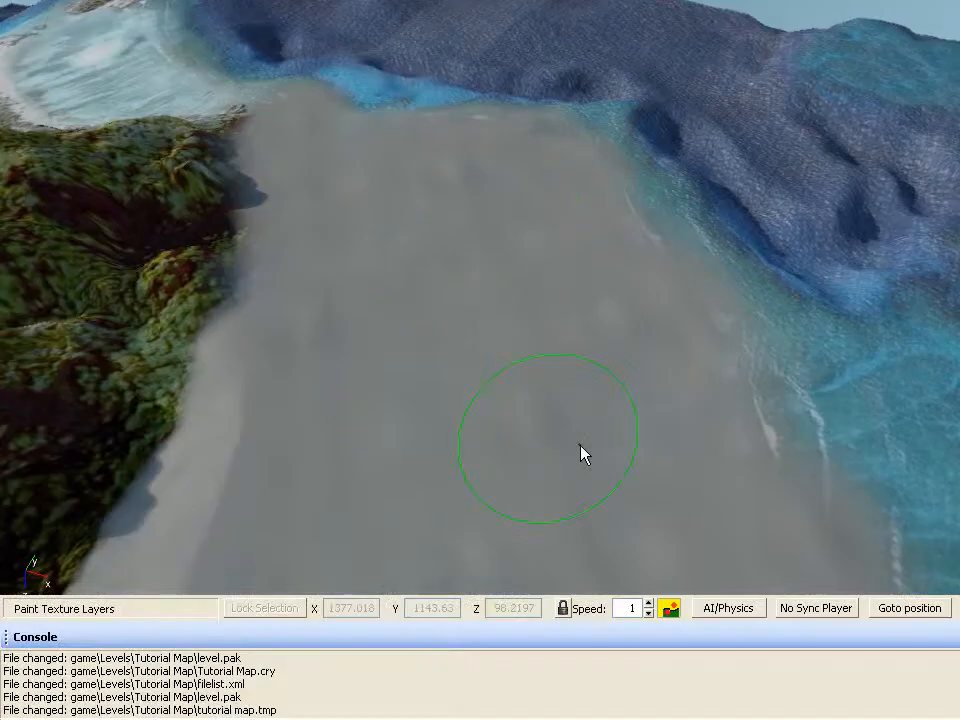
Step: Cover the shallow seabed beyond the small dark rock with wet sand towards the grey cliff
{"action": "key", "text": "w"}
{"action": "mouse_move", "coordinate": [580, 445]}
{"action": "right_mouse_down"}
{"action": "mouse_move", "coordinate": [583, 406]}
{"action": "mouse_move", "coordinate": [593, 404]}
{"action": "right_mouse_up"}
{"action": "key", "text": "w"}
{"action": "key", "text": "w"}
{"action": "key", "text": "s"}
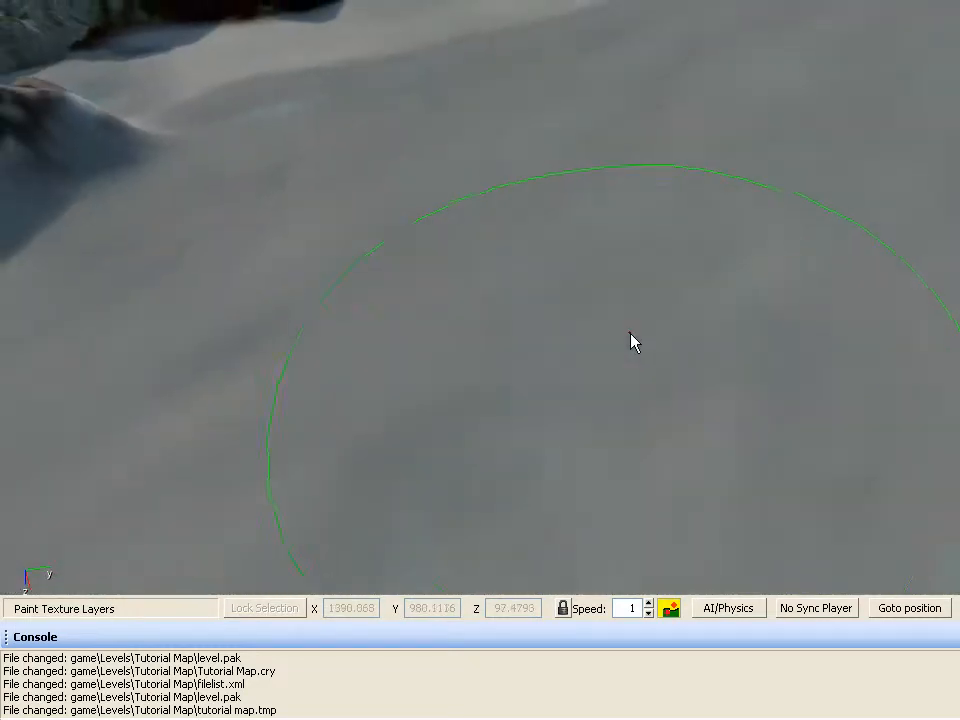
{"action": "right_click_drag", "start_coordinate": [630, 333], "coordinate": [630, 333]}
{"action": "key", "text": "s"}
{"action": "mouse_move", "coordinate": [611, 323]}
{"action": "left_mouse_down"}
{"action": "mouse_move", "coordinate": [505, 284]}
{"action": "mouse_move", "coordinate": [459, 103]}
{"action": "left_mouse_up"}
{"action": "right_click_drag", "start_coordinate": [489, 109], "coordinate": [489, 109]}
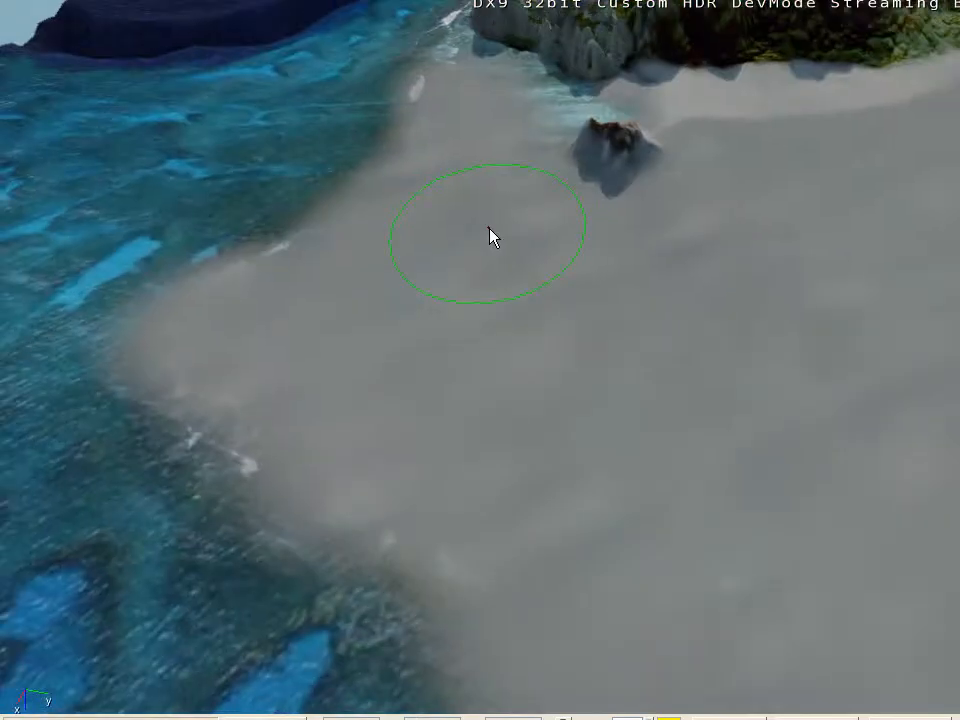
Step: Select the underwater layer and paint it over the blue seabed beyond the wet sand
{"action": "right_click_drag", "start_coordinate": [656, 171], "coordinate": [656, 171]}
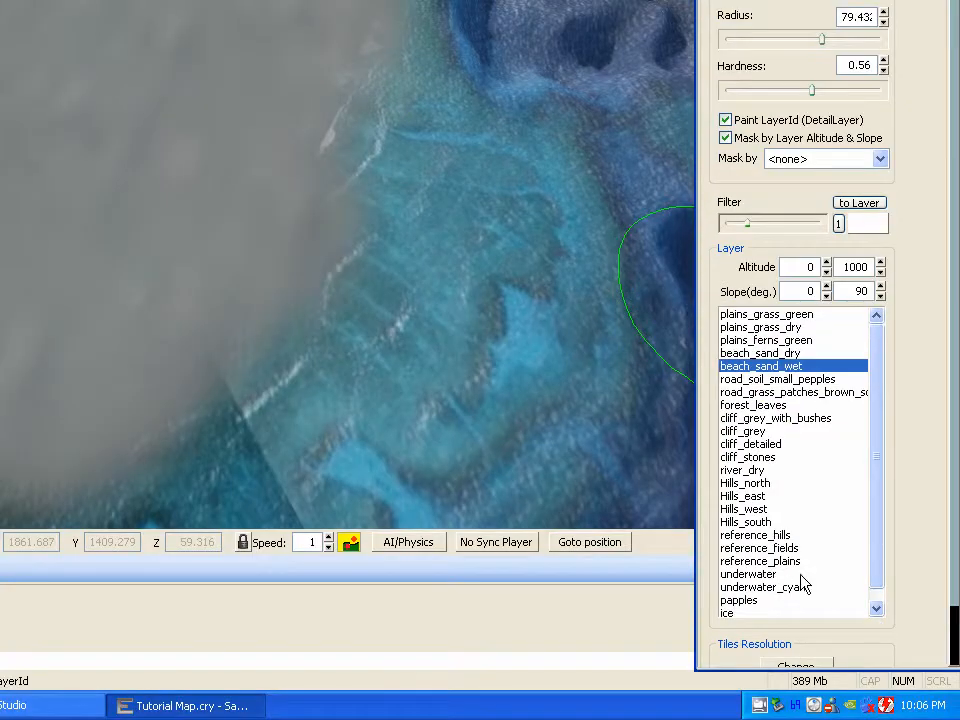
{"action": "left_click", "coordinate": [801, 576]}
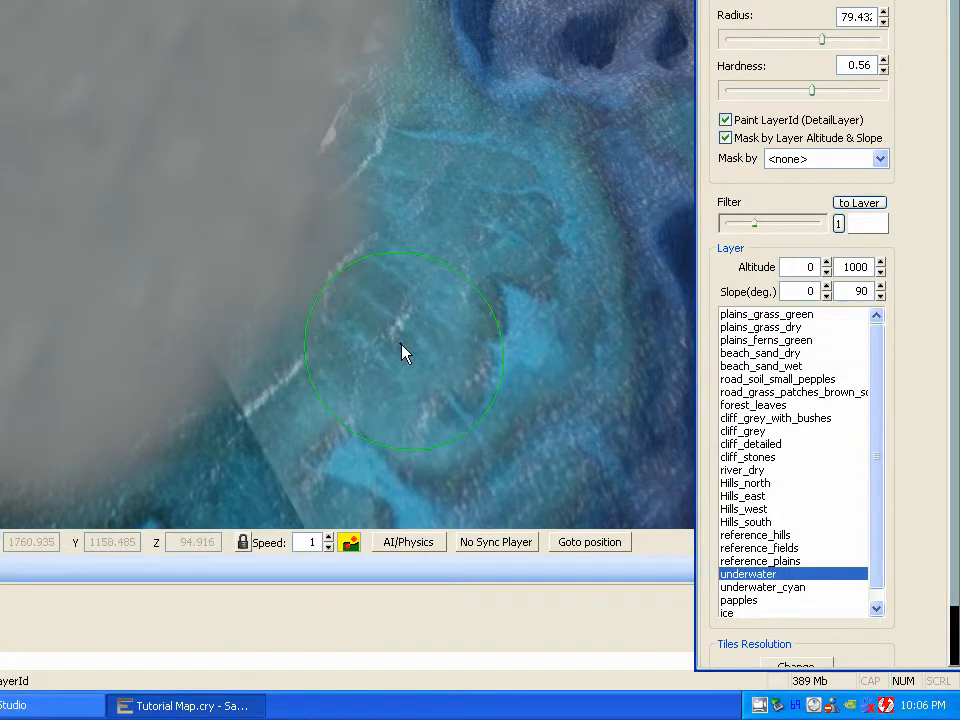
{"action": "right_click_drag", "start_coordinate": [403, 351], "coordinate": [384, 356]}
{"action": "mouse_move", "coordinate": [267, 410]}
{"action": "left_mouse_down"}
{"action": "mouse_move", "coordinate": [240, 300]}
{"action": "mouse_move", "coordinate": [277, 306]}
{"action": "mouse_move", "coordinate": [189, 422]}
{"action": "mouse_move", "coordinate": [131, 403]}
{"action": "mouse_move", "coordinate": [257, 392]}
{"action": "mouse_move", "coordinate": [183, 328]}
{"action": "mouse_move", "coordinate": [155, 274]}
{"action": "mouse_move", "coordinate": [243, 292]}
{"action": "left_mouse_up"}
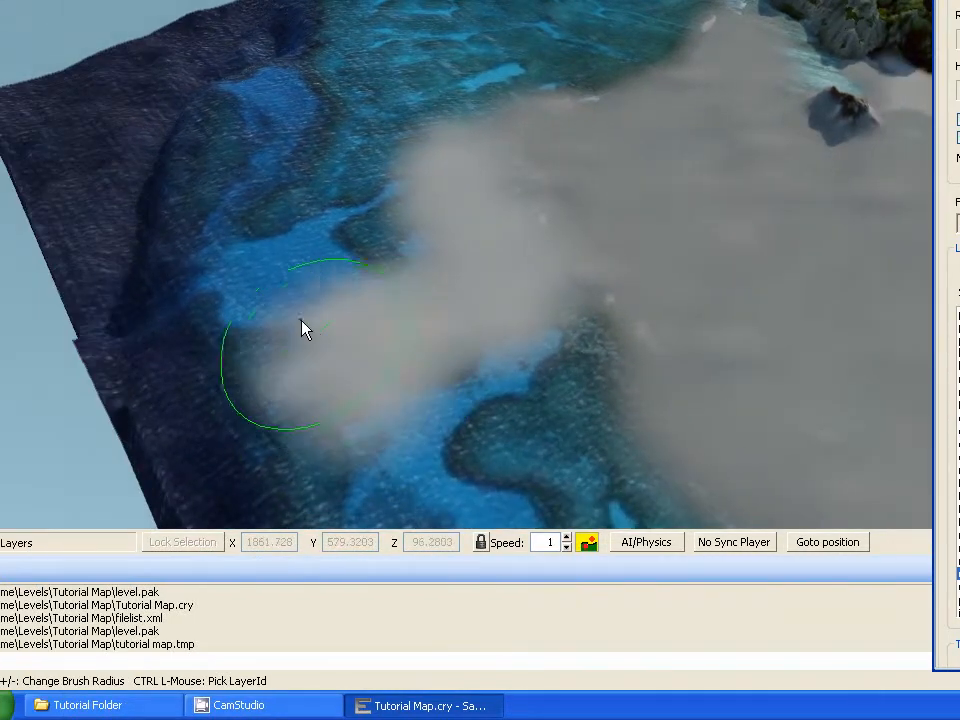
{"action": "left_click_drag", "start_coordinate": [360, 283], "coordinate": [268, 225]}
{"action": "right_click_drag", "start_coordinate": [268, 225], "coordinate": [281, 209]}
{"action": "left_click_drag", "start_coordinate": [281, 209], "coordinate": [370, 189]}
Step: Fill the remaining blue and teal patches near the terrain's outer edge with the underwater layer
{"action": "right_click_drag", "start_coordinate": [370, 308], "coordinate": [409, 347]}
{"action": "mouse_move", "coordinate": [409, 347]}
{"action": "left_mouse_down"}
{"action": "mouse_move", "coordinate": [143, 238]}
{"action": "mouse_move", "coordinate": [218, 276]}
{"action": "left_mouse_up"}
{"action": "right_click_drag", "start_coordinate": [218, 276], "coordinate": [236, 284]}
{"action": "left_click_drag", "start_coordinate": [236, 284], "coordinate": [249, 292]}
{"action": "mouse_move", "coordinate": [399, 393]}
{"action": "left_mouse_down"}
{"action": "mouse_move", "coordinate": [606, 323]}
{"action": "mouse_move", "coordinate": [478, 528]}
{"action": "left_mouse_up"}
{"action": "right_click_drag", "start_coordinate": [478, 528], "coordinate": [595, 545]}
{"action": "left_click_drag", "start_coordinate": [595, 545], "coordinate": [508, 578]}
{"action": "scroll", "coordinate": [508, 460], "scroll_direction": "down", "scroll_amount": 1}
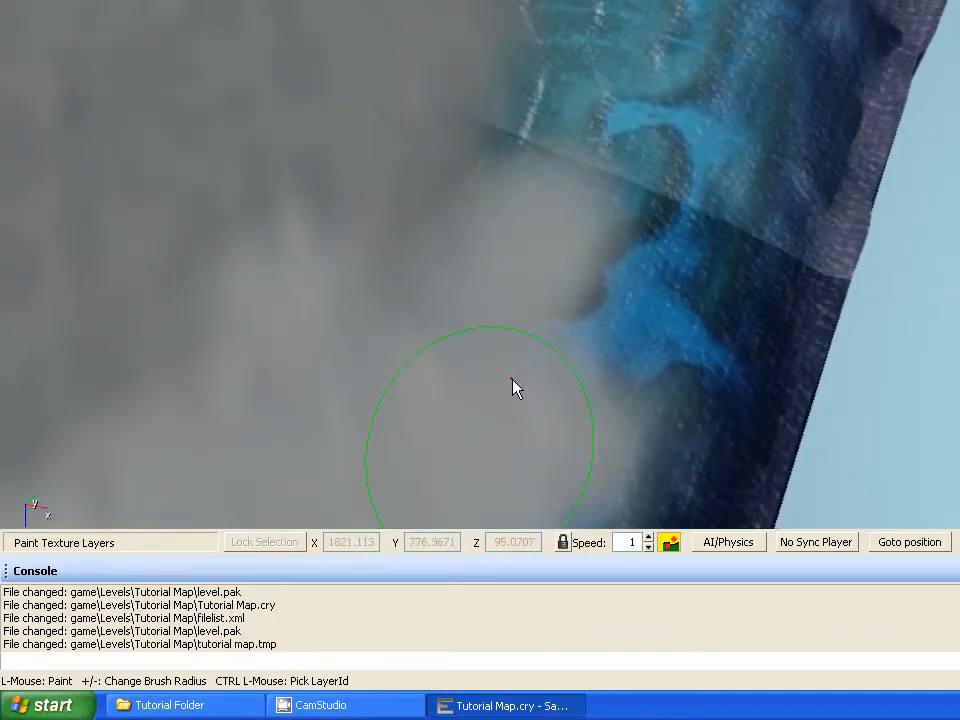
Step: Continue the underwater layer along the outer reef slope and over the teal hollow beside the wet sand
{"action": "mouse_move", "coordinate": [512, 381]}
{"action": "left_mouse_down"}
{"action": "mouse_move", "coordinate": [632, 358]}
{"action": "mouse_move", "coordinate": [632, 253]}
{"action": "mouse_move", "coordinate": [711, 205]}
{"action": "mouse_move", "coordinate": [459, 407]}
{"action": "mouse_move", "coordinate": [448, 287]}
{"action": "mouse_move", "coordinate": [394, 142]}
{"action": "mouse_move", "coordinate": [538, 297]}
{"action": "left_mouse_up"}
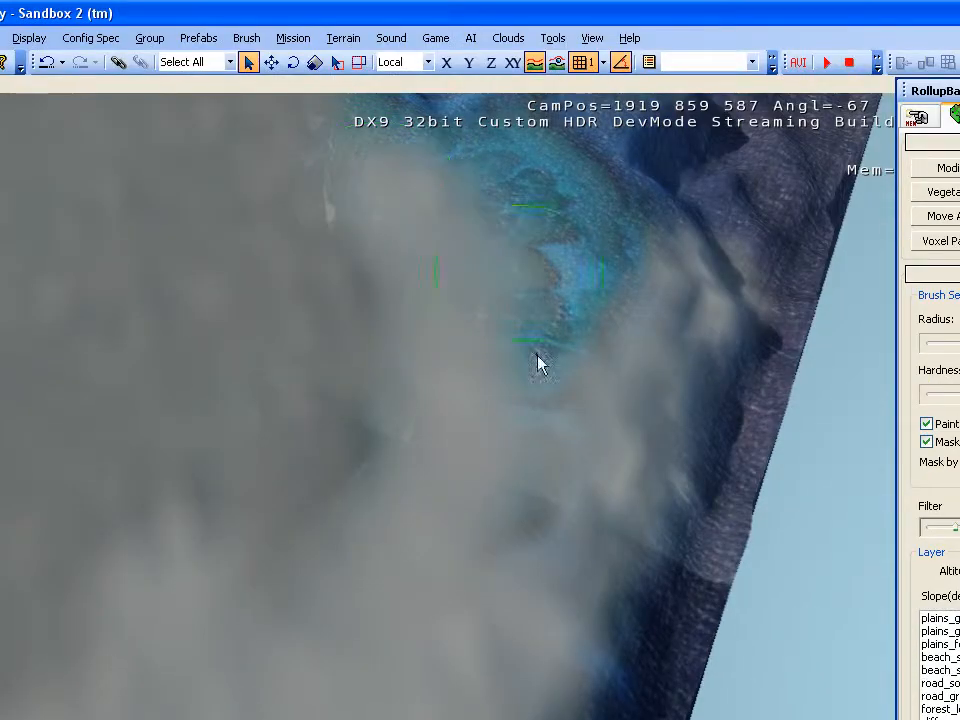
{"action": "mouse_move", "coordinate": [538, 355]}
{"action": "left_mouse_down"}
{"action": "mouse_move", "coordinate": [441, 524]}
{"action": "mouse_move", "coordinate": [475, 369]}
{"action": "mouse_move", "coordinate": [583, 256]}
{"action": "left_mouse_up"}
{"action": "key", "text": "w"}
{"action": "right_click_drag", "start_coordinate": [583, 256], "coordinate": [594, 275]}
{"action": "mouse_move", "coordinate": [594, 275]}
{"action": "left_mouse_down"}
{"action": "mouse_move", "coordinate": [632, 250]}
{"action": "mouse_move", "coordinate": [629, 202]}
{"action": "left_mouse_up"}
{"action": "key", "text": "d"}
{"action": "right_click_drag", "start_coordinate": [629, 202], "coordinate": [629, 204]}
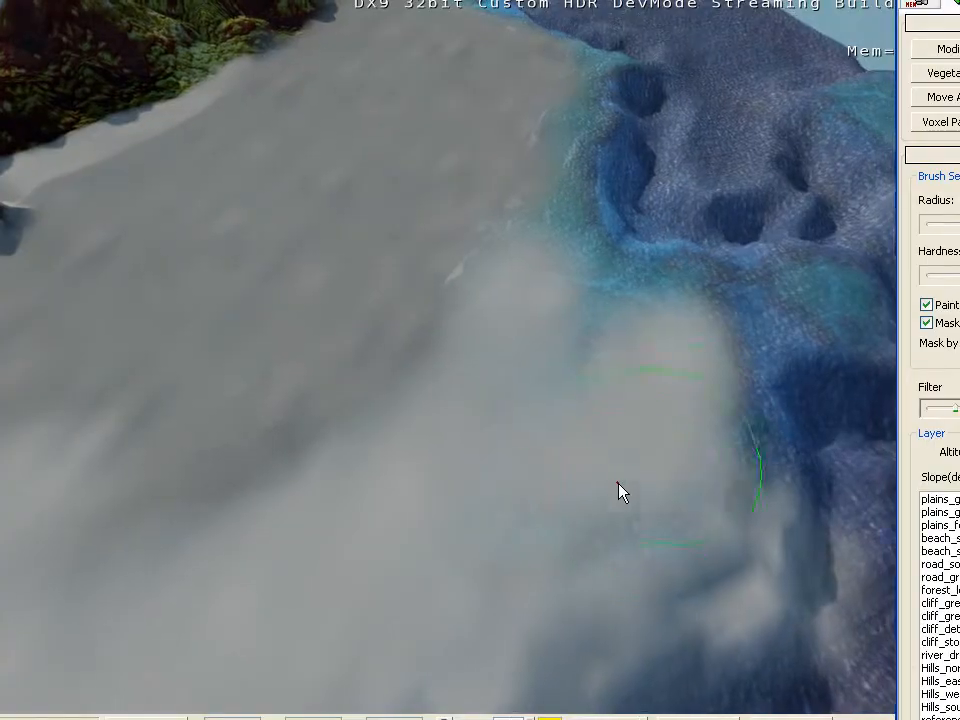
{"action": "left_click_drag", "start_coordinate": [619, 603], "coordinate": [622, 636]}
{"action": "right_click_drag", "start_coordinate": [676, 580], "coordinate": [677, 580]}
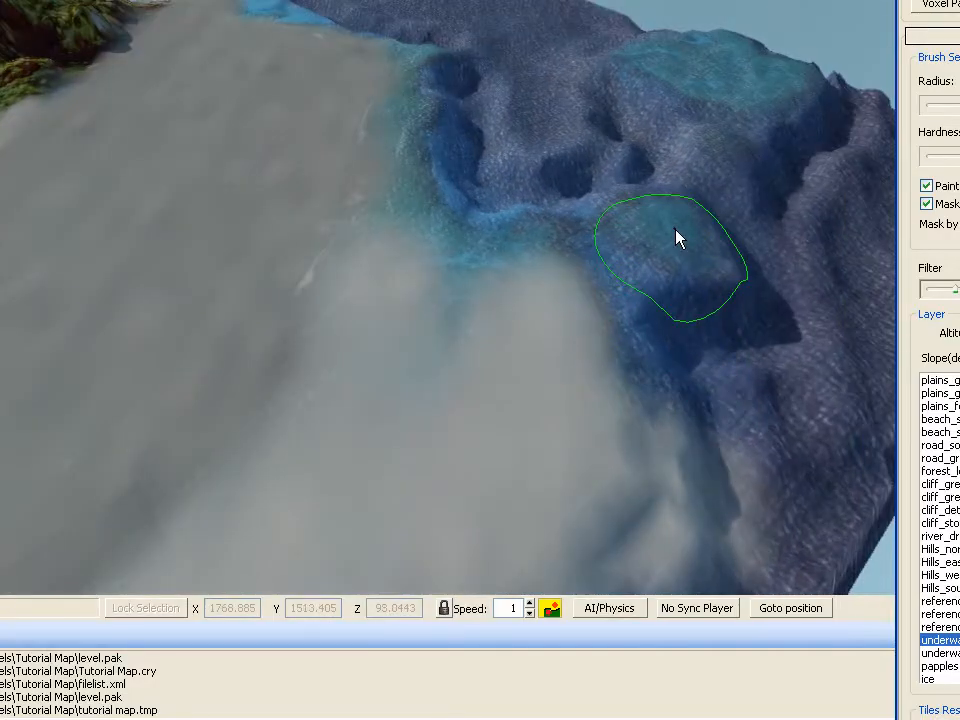
Step: Cover the remaining teal and blue strip beside the dark reef hollows and the adjoining outer ledge with the underwater layer
{"action": "mouse_move", "coordinate": [675, 230]}
{"action": "left_mouse_down"}
{"action": "mouse_move", "coordinate": [569, 236]}
{"action": "mouse_move", "coordinate": [452, 219]}
{"action": "mouse_move", "coordinate": [413, 92]}
{"action": "mouse_move", "coordinate": [369, 251]}
{"action": "left_mouse_up"}
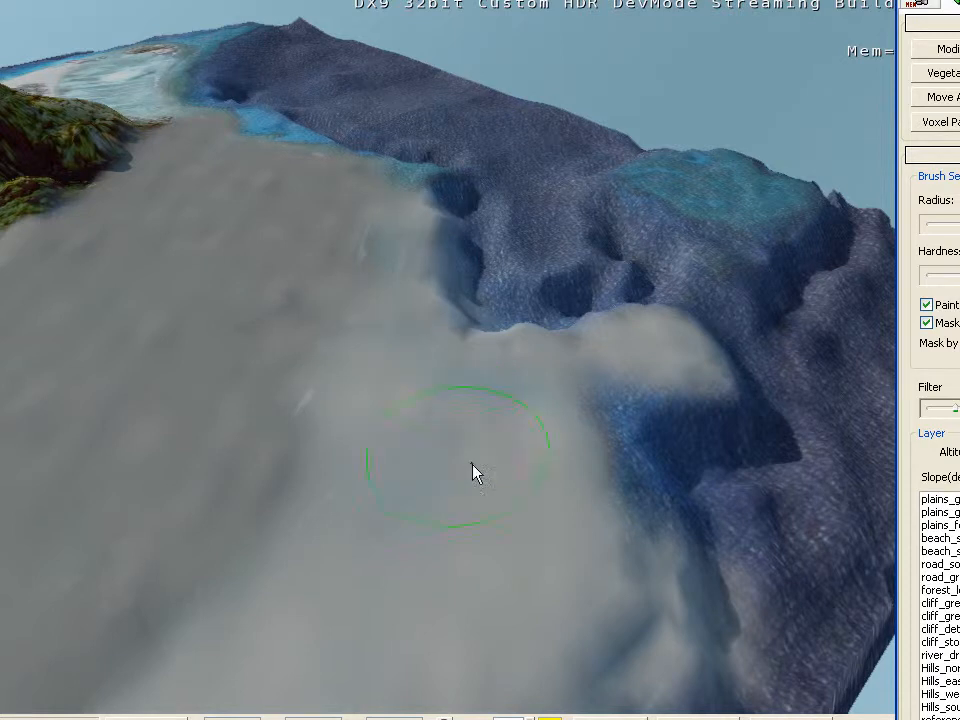
{"action": "mouse_move", "coordinate": [472, 464]}
{"action": "left_mouse_down"}
{"action": "mouse_move", "coordinate": [622, 386]}
{"action": "mouse_move", "coordinate": [625, 530]}
{"action": "left_mouse_up"}
{"action": "right_click_drag", "start_coordinate": [619, 522], "coordinate": [614, 513]}
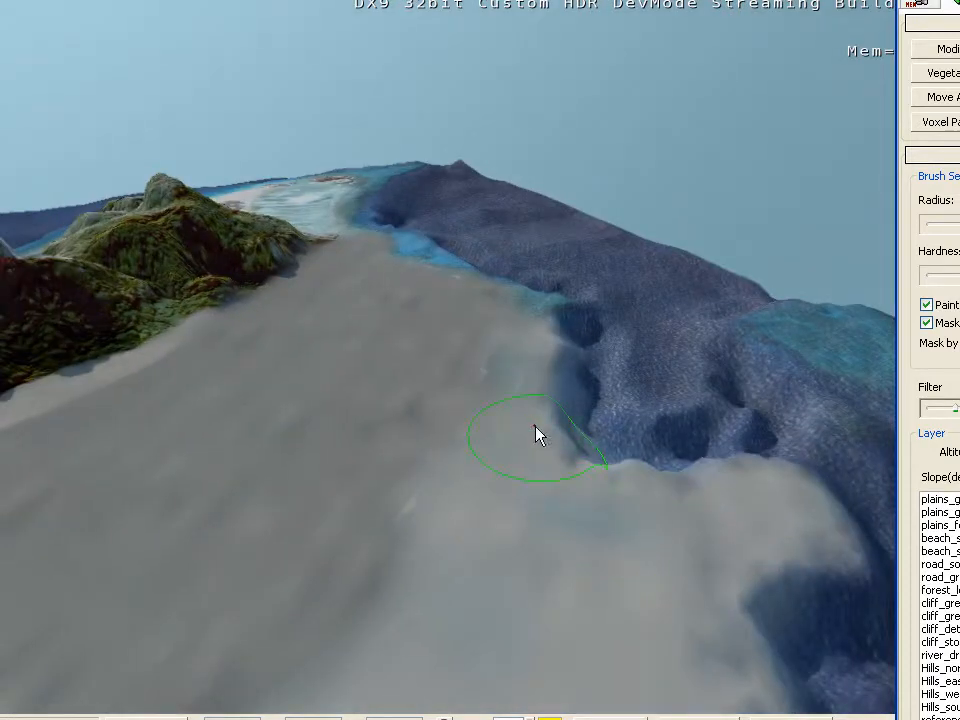
{"action": "left_click_drag", "start_coordinate": [535, 428], "coordinate": [471, 573]}
Step: Paint the underwater layer over the bright blue hollow and teal reef on the seabed between the terrain's outer corner and the island's rocks
{"action": "mouse_move", "coordinate": [471, 573]}
{"action": "right_mouse_down"}
{"action": "mouse_move", "coordinate": [431, 574]}
{"action": "mouse_move", "coordinate": [461, 573]}
{"action": "right_mouse_up"}
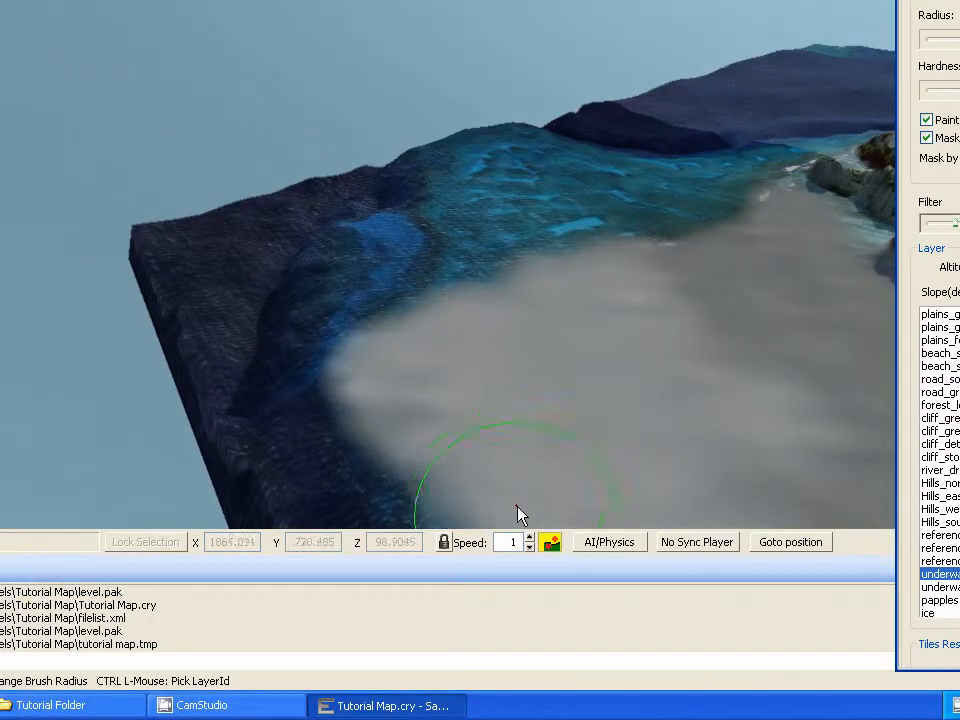
{"action": "right_click_drag", "start_coordinate": [517, 507], "coordinate": [483, 483]}
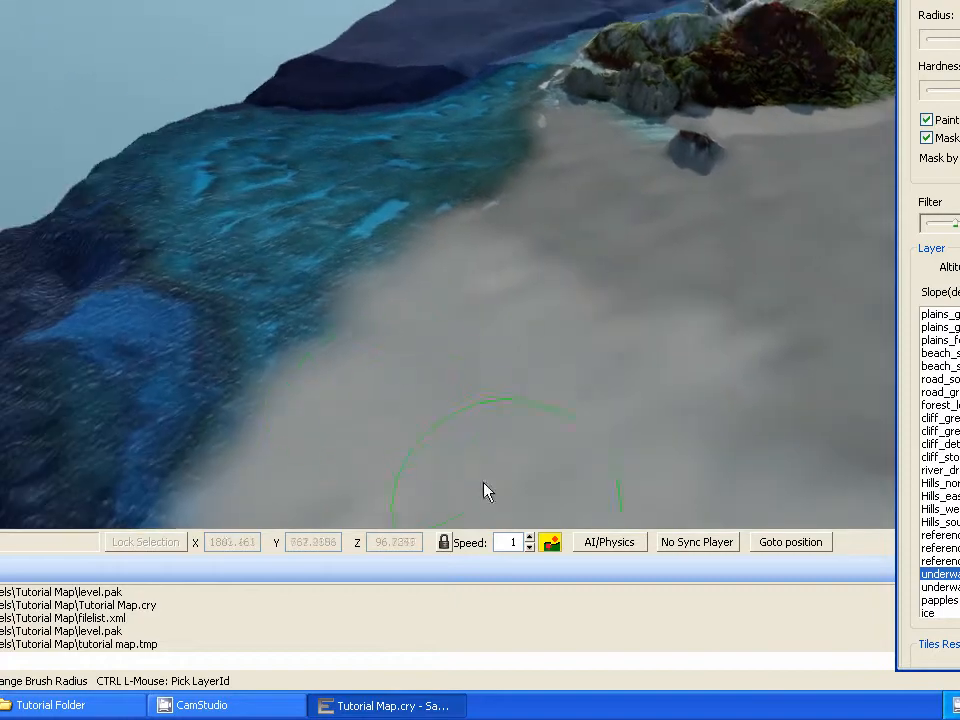
{"action": "mouse_move", "coordinate": [312, 328]}
{"action": "left_mouse_down"}
{"action": "mouse_move", "coordinate": [217, 229]}
{"action": "mouse_move", "coordinate": [250, 159]}
{"action": "mouse_move", "coordinate": [389, 223]}
{"action": "mouse_move", "coordinate": [466, 150]}
{"action": "left_mouse_up"}
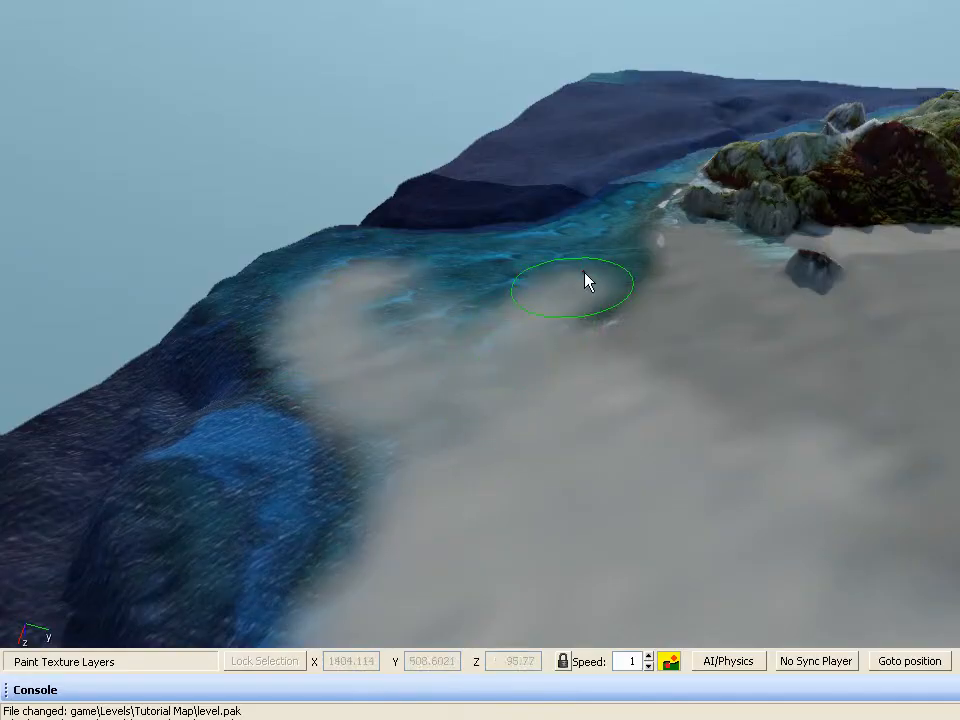
{"action": "mouse_move", "coordinate": [586, 280]}
{"action": "left_mouse_down"}
{"action": "mouse_move", "coordinate": [628, 227]}
{"action": "mouse_move", "coordinate": [619, 300]}
{"action": "mouse_move", "coordinate": [514, 418]}
{"action": "mouse_move", "coordinate": [345, 395]}
{"action": "mouse_move", "coordinate": [298, 279]}
{"action": "mouse_move", "coordinate": [319, 409]}
{"action": "mouse_move", "coordinate": [221, 450]}
{"action": "mouse_move", "coordinate": [313, 626]}
{"action": "left_mouse_up"}
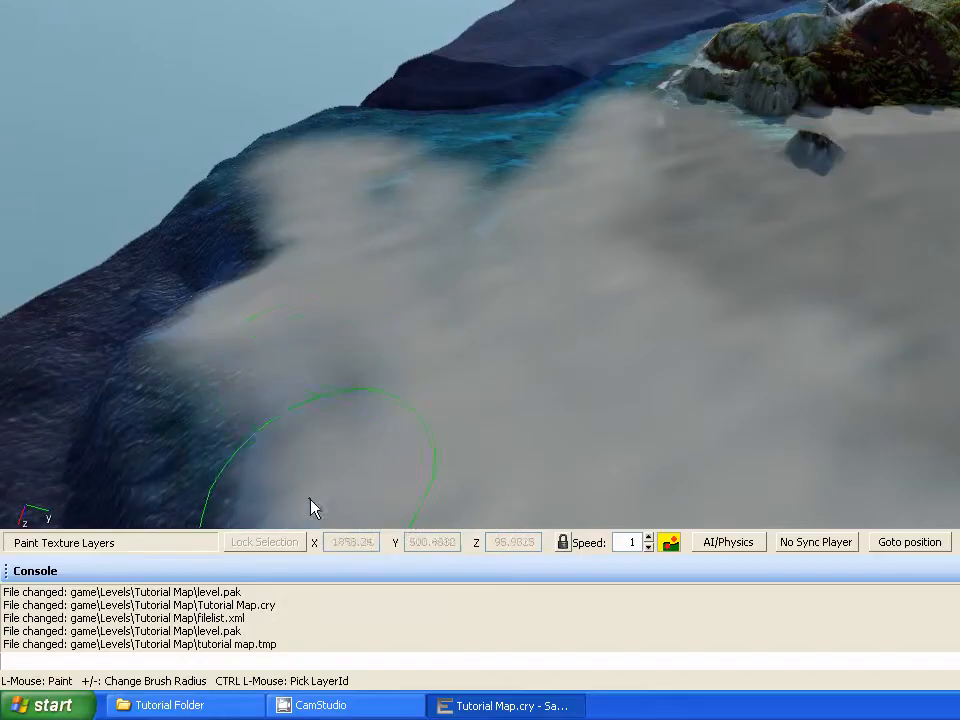
{"action": "left_click_drag", "start_coordinate": [310, 499], "coordinate": [479, 173]}
{"action": "left_click_drag", "start_coordinate": [567, 242], "coordinate": [437, 332]}
{"action": "right_click_drag", "start_coordinate": [437, 332], "coordinate": [437, 332]}
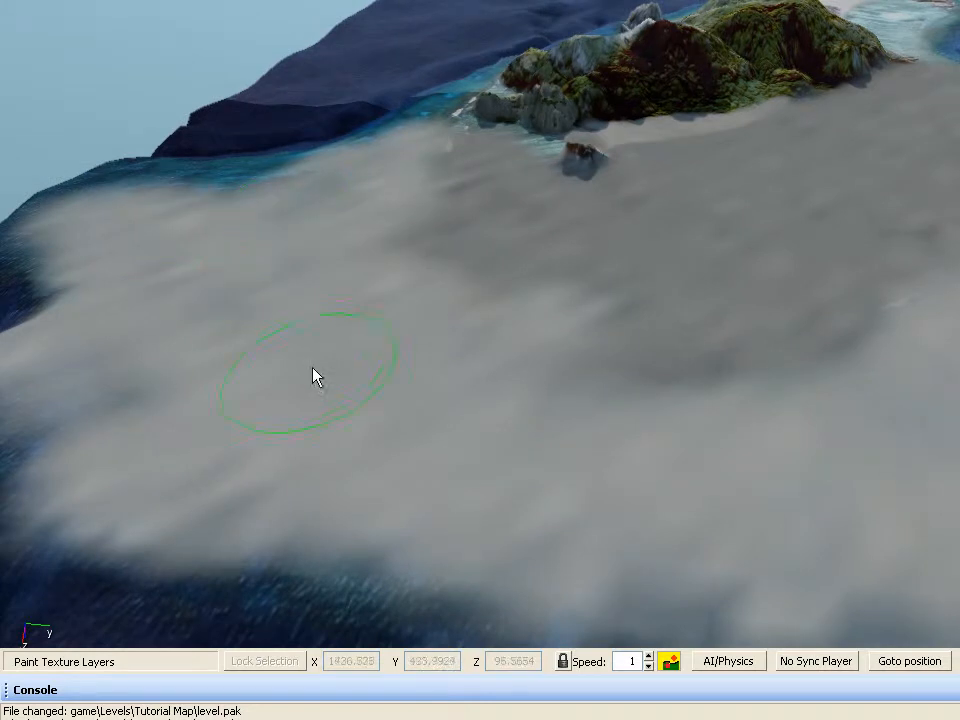
Step: Import the saved terrain texture image back onto the terrain and close the Terrain Layer Texture dialog
{"action": "right_click_drag", "start_coordinate": [454, 390], "coordinate": [454, 390]}
{"action": "right_click_drag", "start_coordinate": [586, 346], "coordinate": [586, 346]}
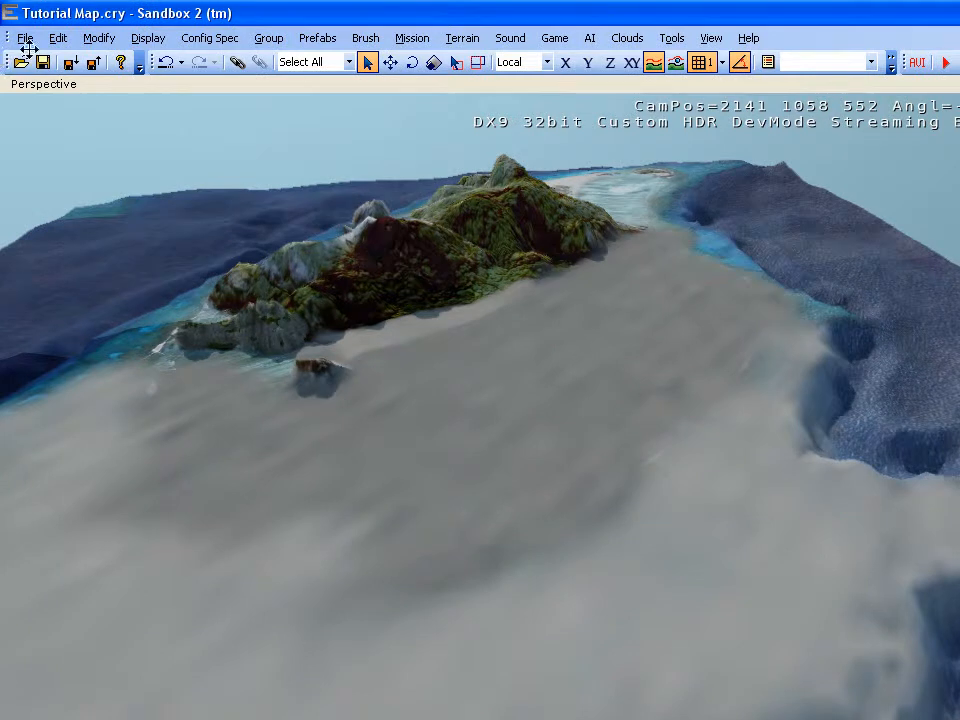
{"action": "left_click", "coordinate": [25, 38]}
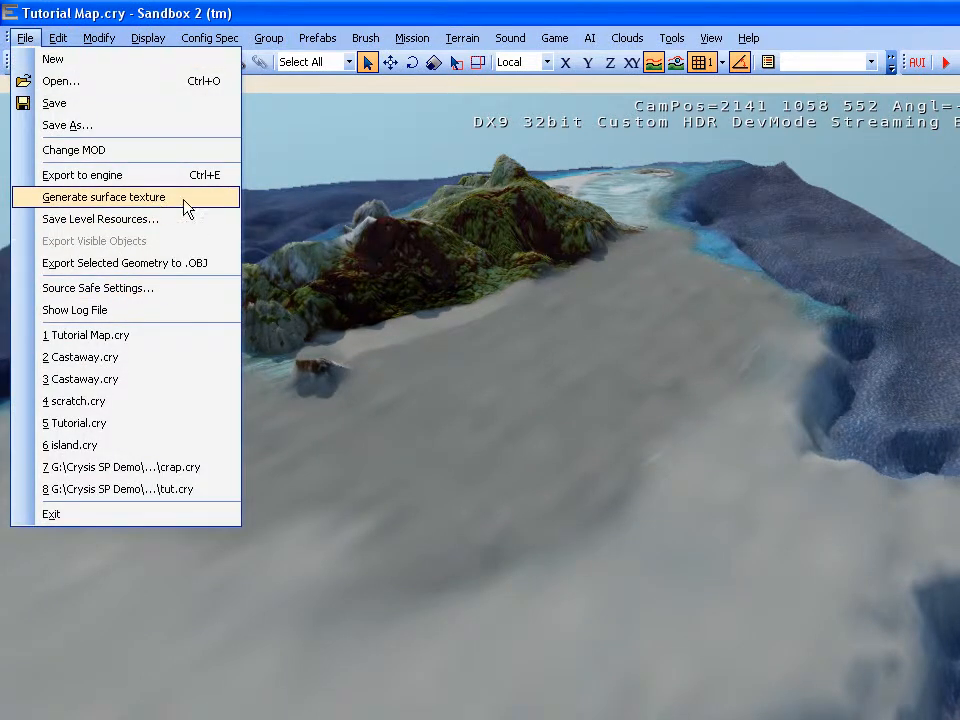
{"action": "left_click", "coordinate": [634, 9]}
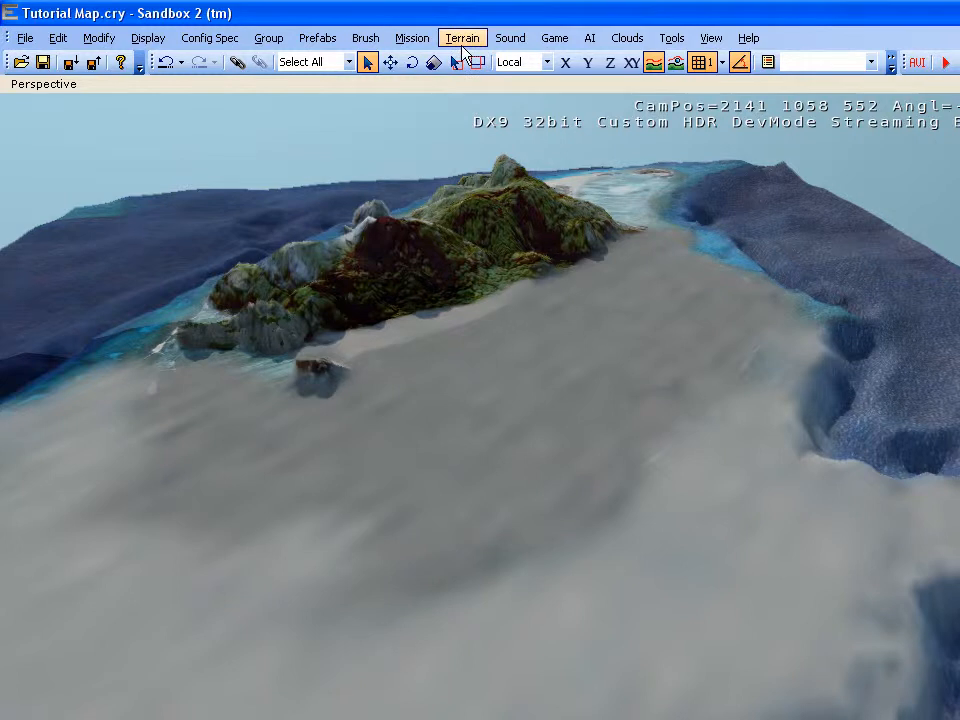
{"action": "right_click_drag", "start_coordinate": [515, 510], "coordinate": [516, 510]}
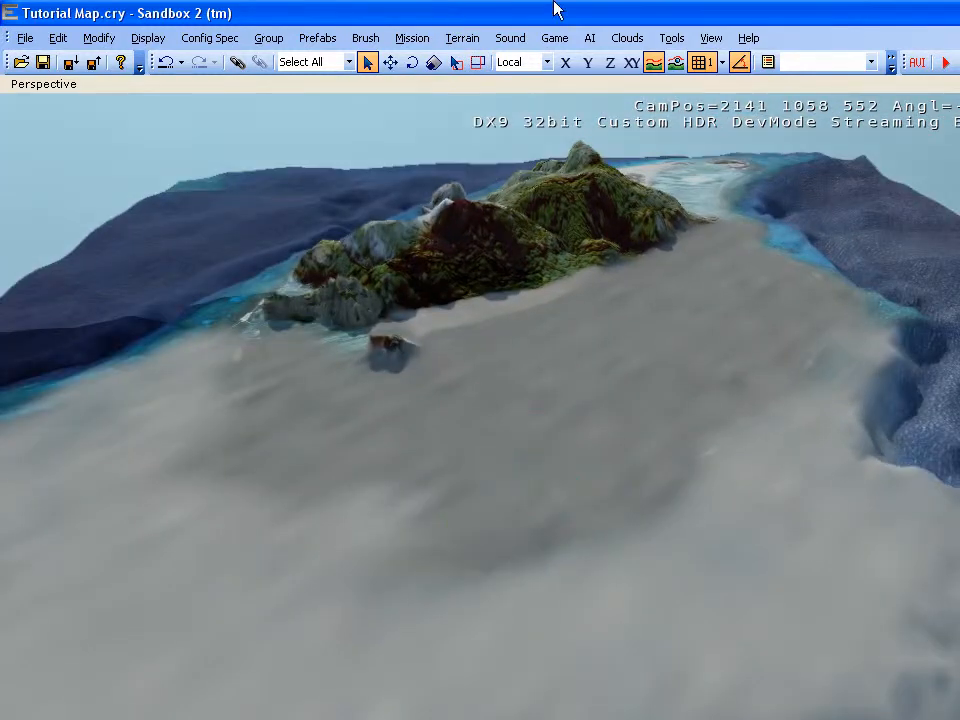
{"action": "left_click", "coordinate": [462, 38]}
{"action": "left_click", "coordinate": [527, 147]}
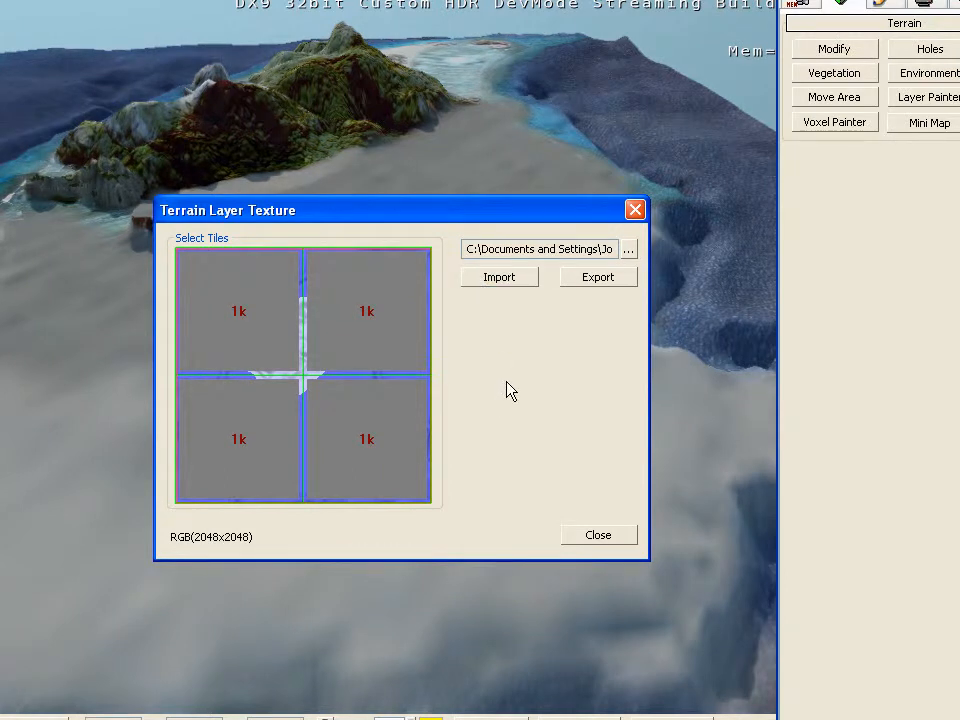
{"action": "left_click", "coordinate": [566, 536]}
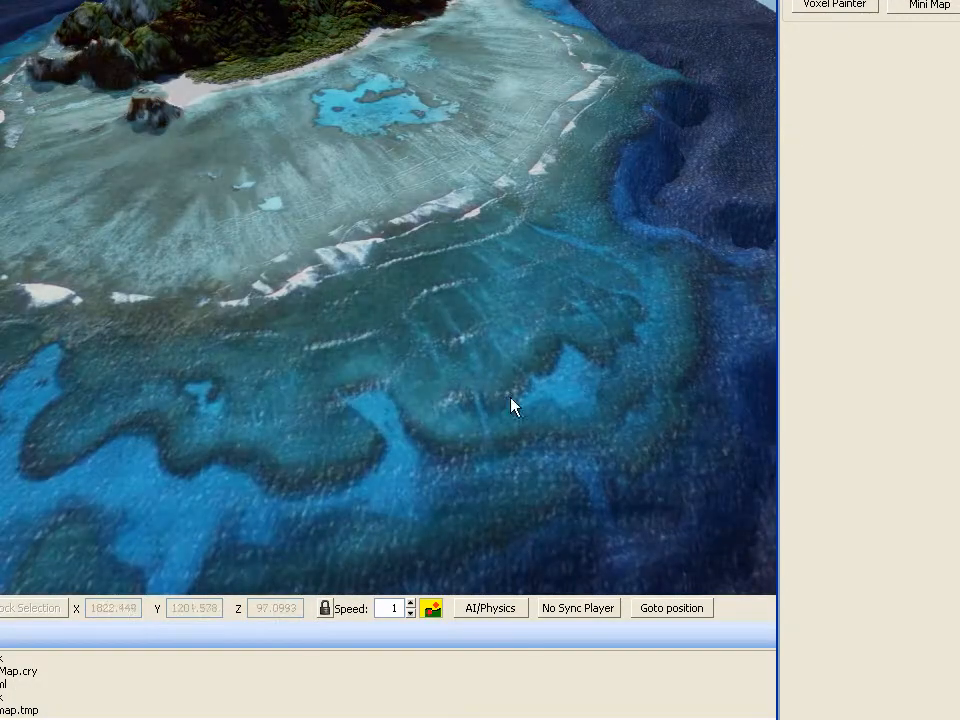
Step: Set the camera speed to 3 and examine the beach's sand detail texture up close
{"action": "right_click_drag", "start_coordinate": [416, 388], "coordinate": [416, 388]}
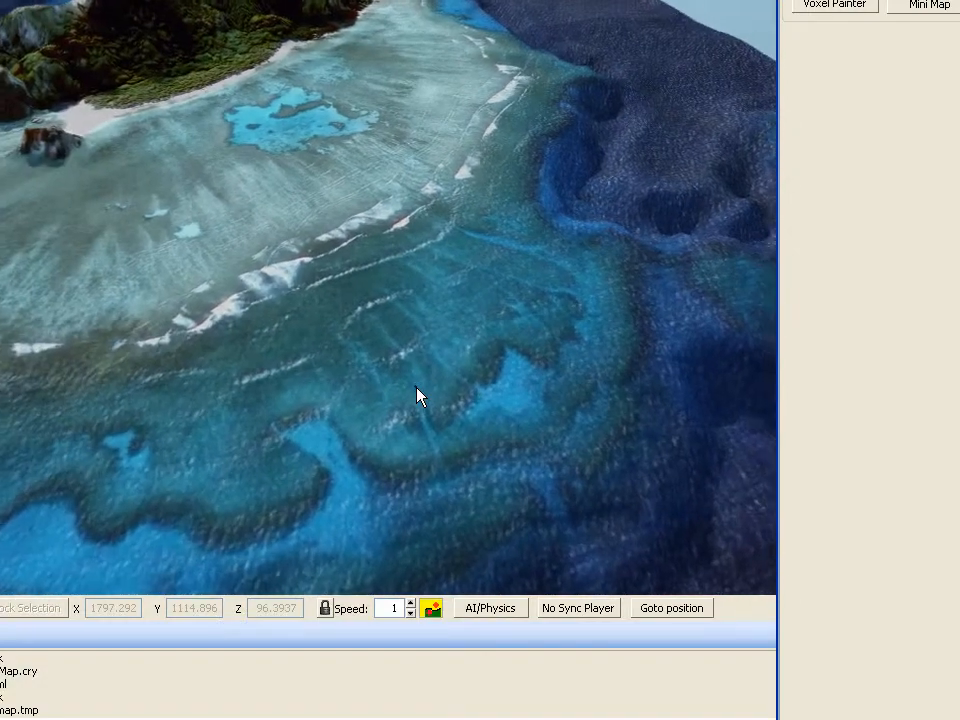
{"action": "key", "text": "w"}
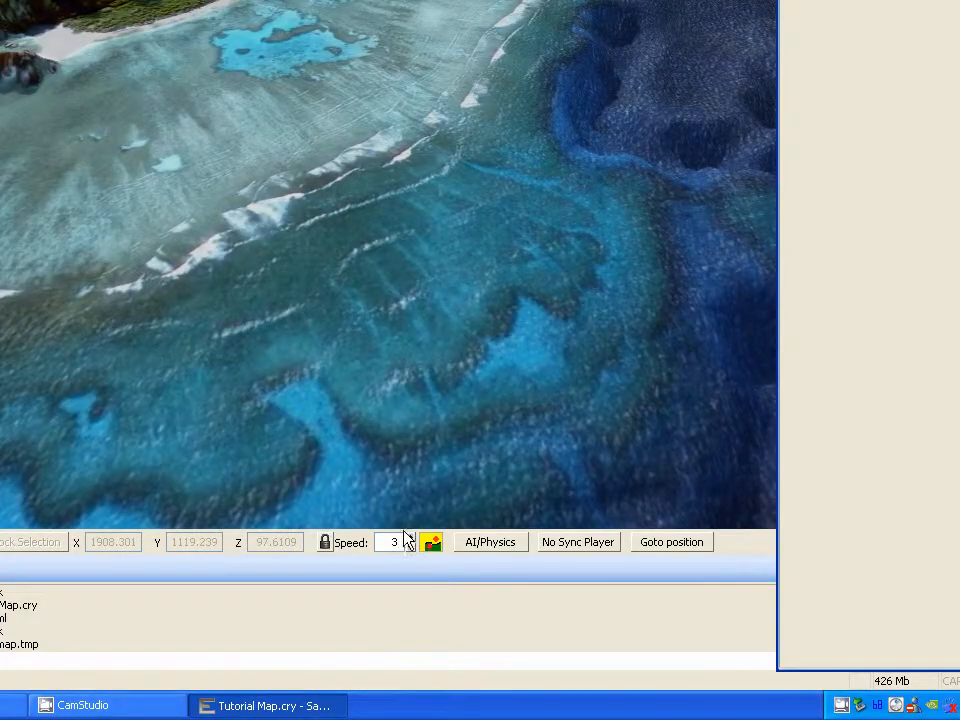
{"action": "key", "text": "w"}
{"action": "mouse_move", "coordinate": [356, 375]}
{"action": "right_mouse_down"}
{"action": "mouse_move", "coordinate": [365, 380]}
{"action": "mouse_move", "coordinate": [357, 377]}
{"action": "right_mouse_up"}
{"action": "key", "text": "w"}
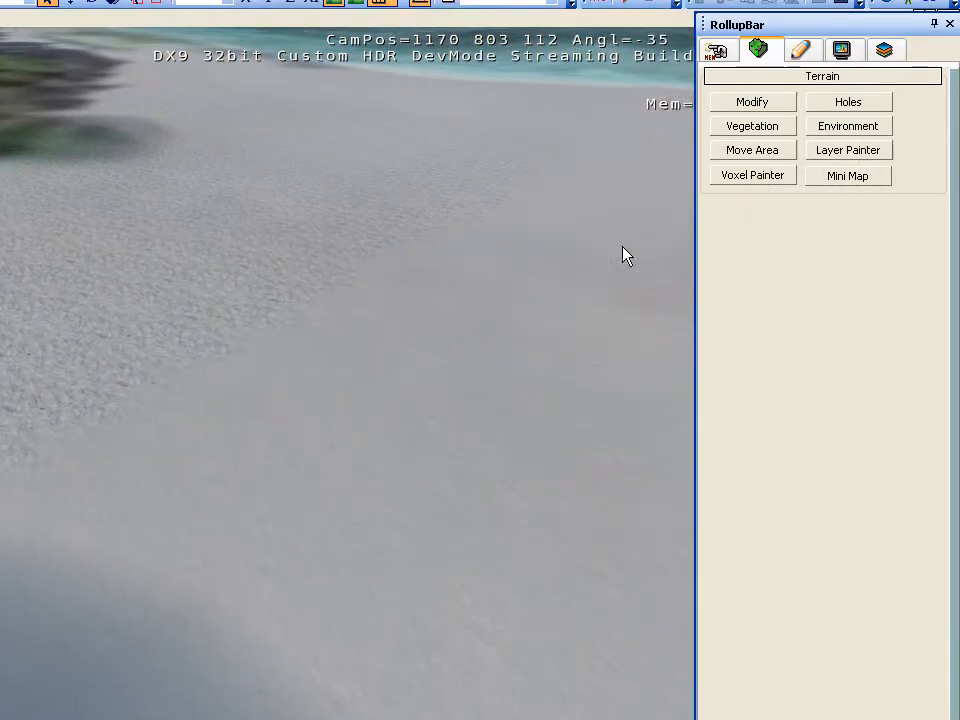
Step: Paint a trial patch of plains_grass_dry on the sand spit with a brush radius of about 18.6 and undo it
{"action": "left_click", "coordinate": [847, 152]}
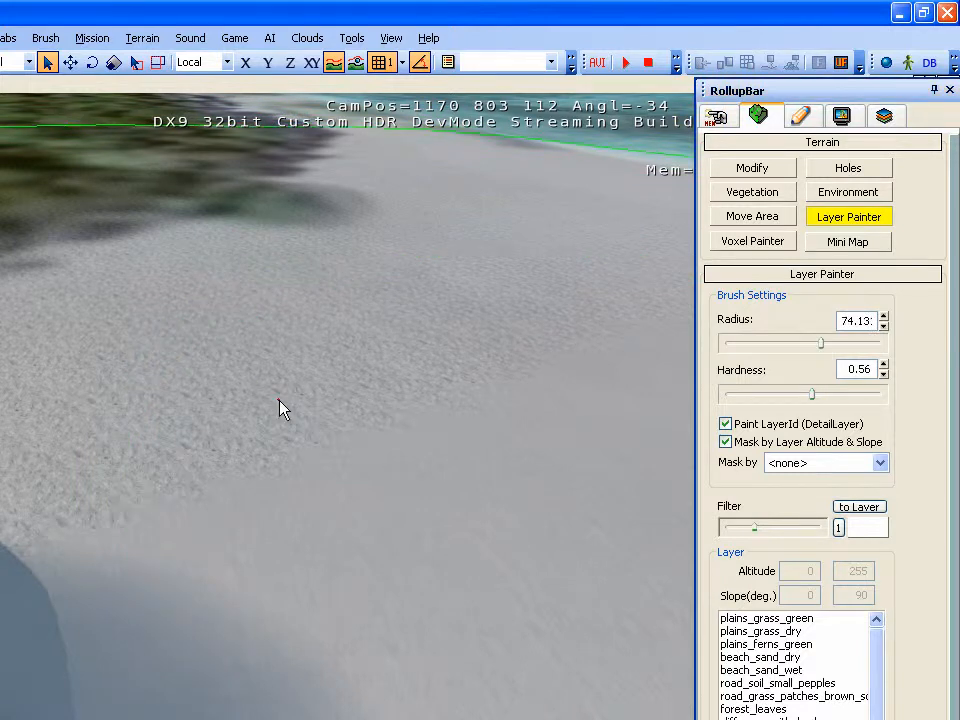
{"action": "key", "text": "s"}
{"action": "right_click_drag", "start_coordinate": [279, 400], "coordinate": [305, 338]}
{"action": "left_click_drag", "start_coordinate": [818, 342], "coordinate": [791, 345]}
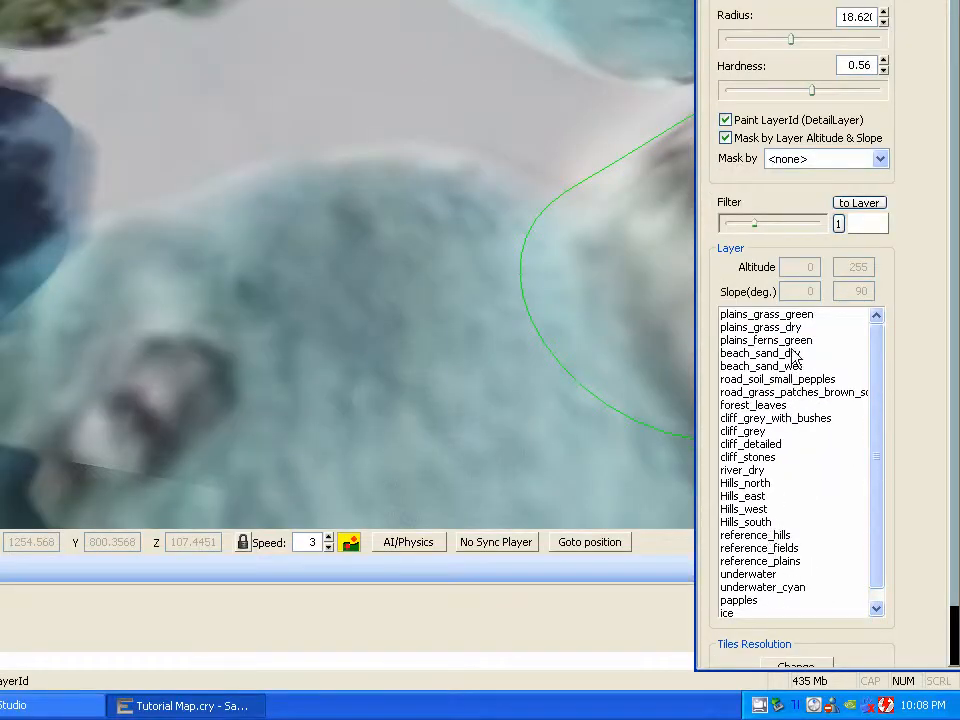
{"action": "left_click", "coordinate": [768, 326]}
{"action": "left_click_drag", "start_coordinate": [298, 53], "coordinate": [288, 53]}
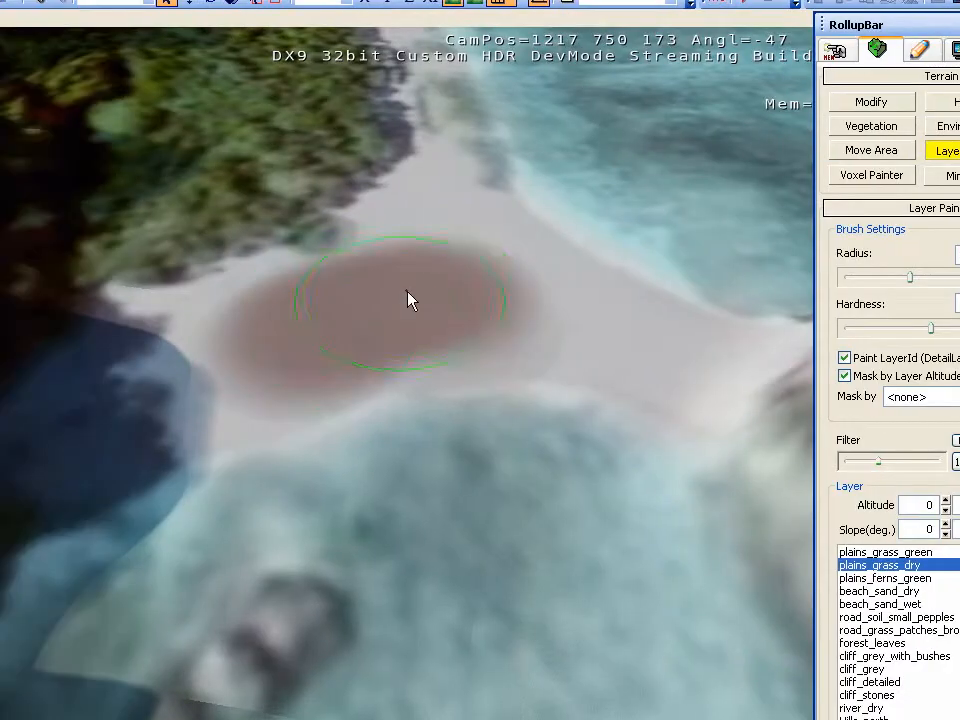
{"action": "key", "text": "ctrl+z"}
Step: Set up surface texture generation at 4096 x 4096 with High Quality enabled
{"action": "mouse_move", "coordinate": [440, 338]}
{"action": "right_mouse_down"}
{"action": "mouse_move", "coordinate": [450, 328]}
{"action": "mouse_move", "coordinate": [435, 326]}
{"action": "mouse_move", "coordinate": [453, 337]}
{"action": "mouse_move", "coordinate": [428, 320]}
{"action": "right_mouse_up"}
{"action": "key", "text": "w"}
{"action": "key", "text": "s"}
{"action": "key", "text": "d"}
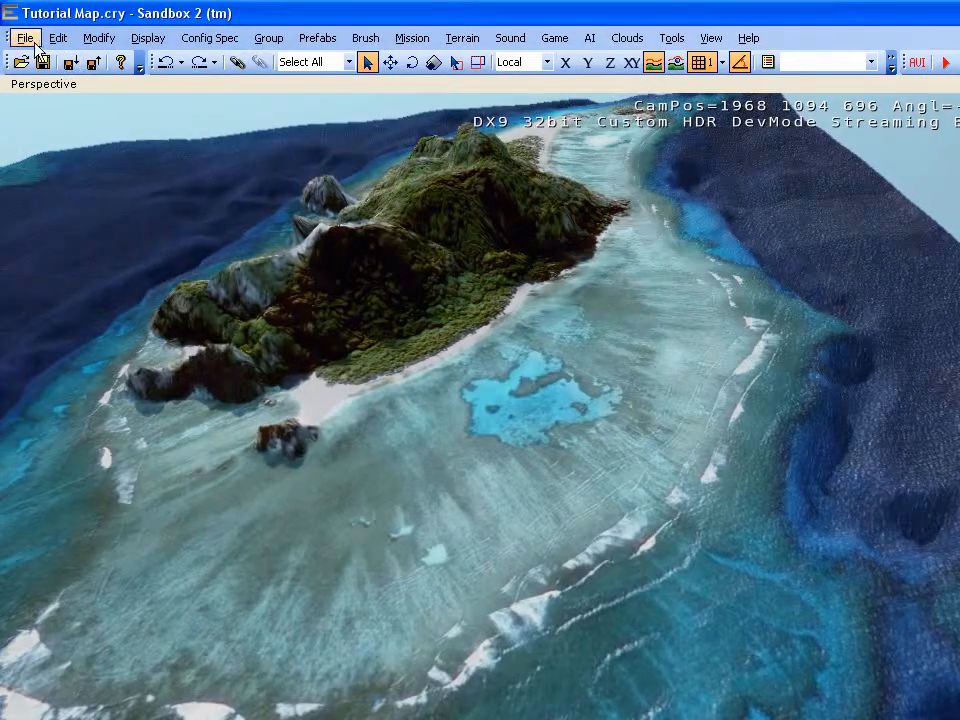
{"action": "left_click", "coordinate": [33, 41]}
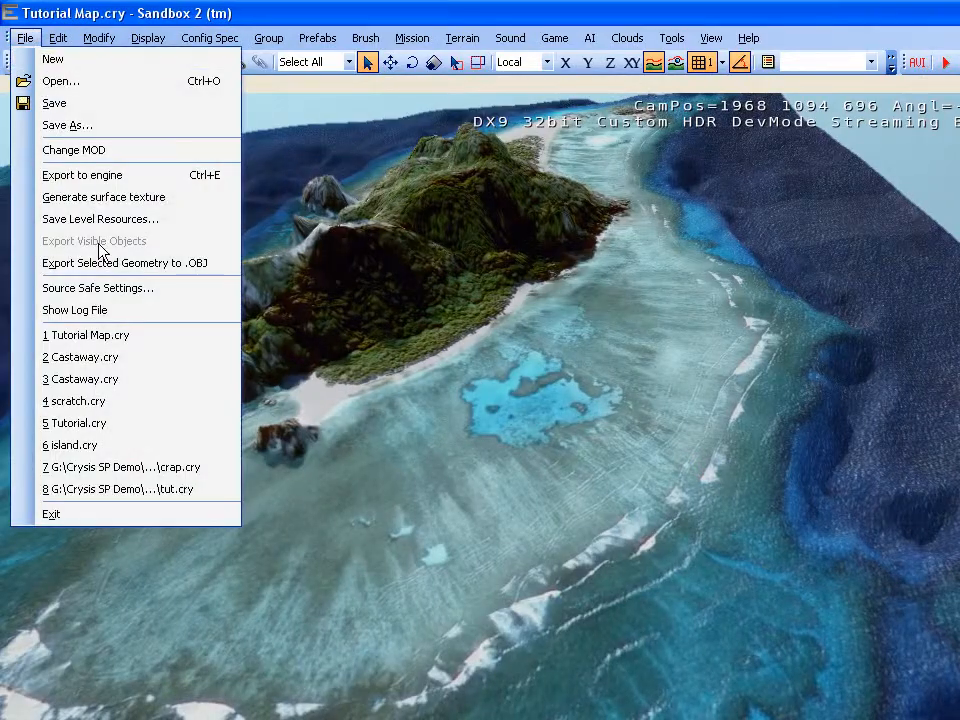
{"action": "left_click", "coordinate": [102, 199]}
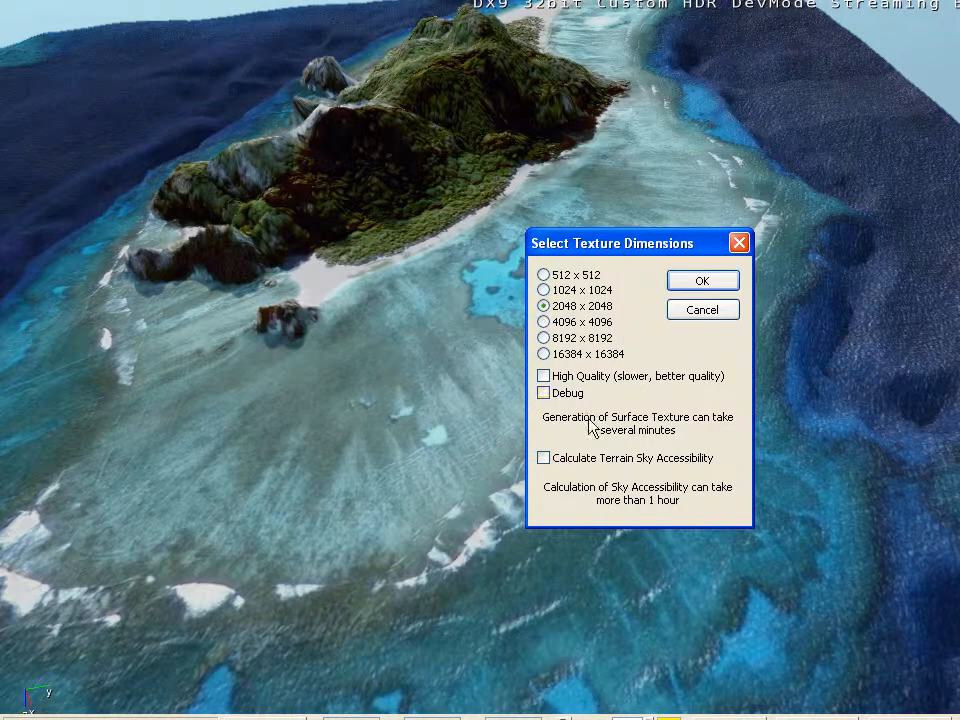
{"action": "left_click", "coordinate": [582, 331]}
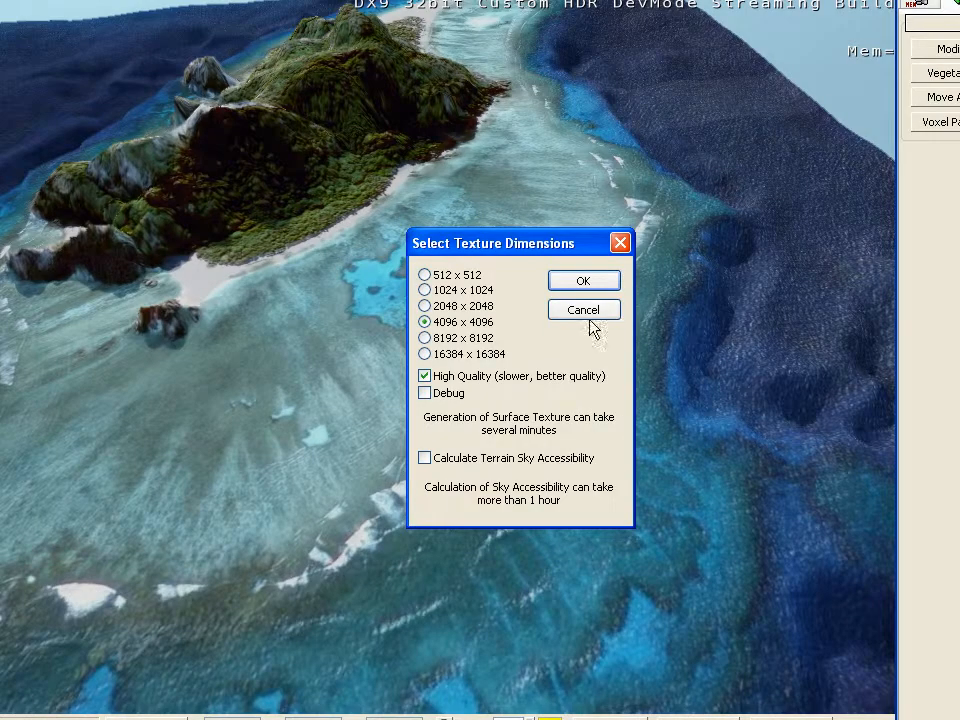
{"action": "left_click_drag", "start_coordinate": [533, 245], "coordinate": [432, 222]}
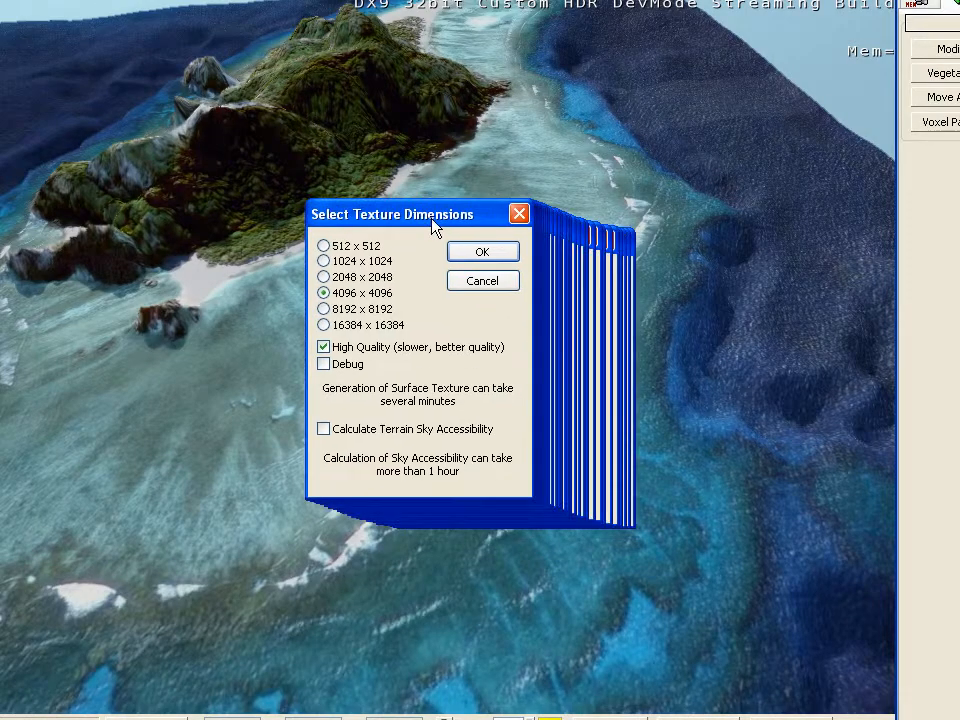